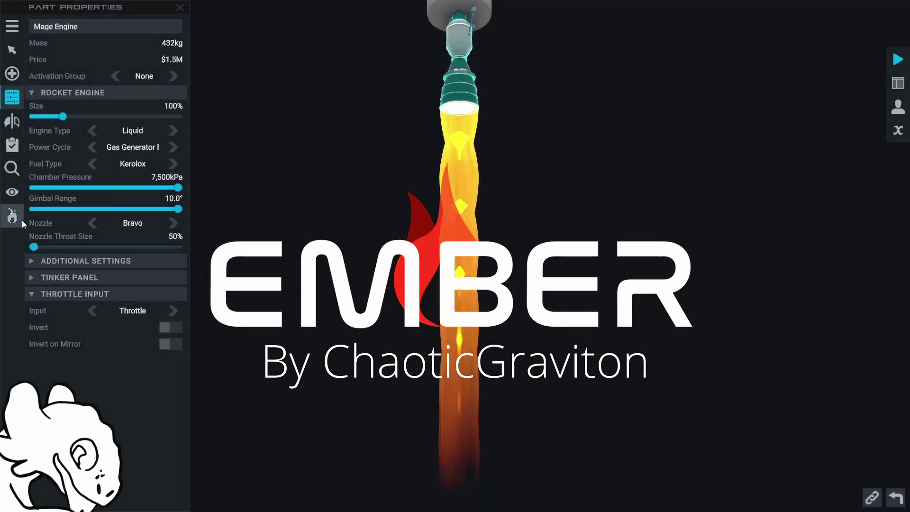
# Step: Open the Ember plume editor for the selected engine and set the plume's main color to a translucent blue
pyautogui.click(19, 219)
pyautogui.moveTo(140, 157)
pyautogui.mouseDown()
pyautogui.moveTo(90, 157)
pyautogui.moveTo(141, 158)
pyautogui.mouseUp()
pyautogui.click(105, 176)
pyautogui.moveTo(577, 200); pyautogui.dragTo(585, 227)
pyautogui.moveTo(778, 221); pyautogui.dragTo(733, 222)
pyautogui.click(782, 291)
# Step: Set the plume's tip color to a bright crimson red with increased alpha
pyautogui.click(100, 193)
pyautogui.moveTo(430, 163); pyautogui.dragTo(641, 123)
pyautogui.moveTo(790, 230); pyautogui.dragTo(713, 236)
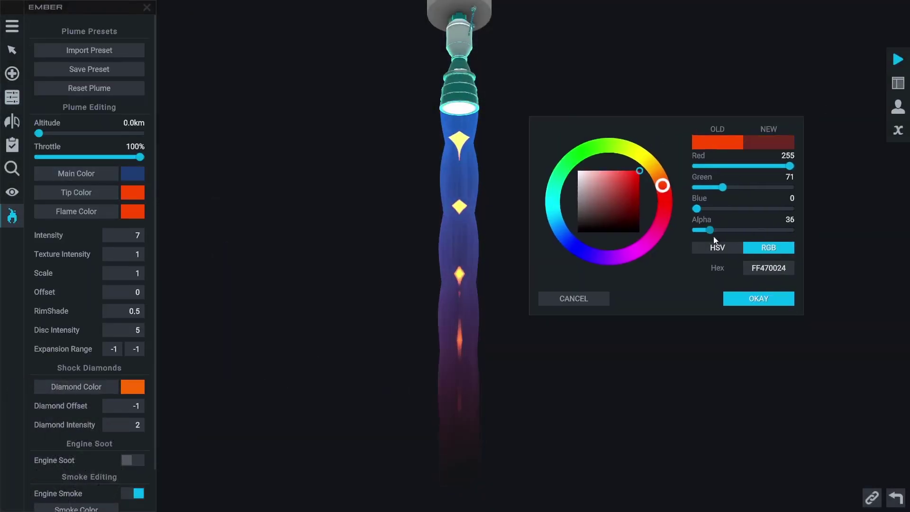
pyautogui.moveTo(662, 185); pyautogui.dragTo(665, 213)
pyautogui.moveTo(726, 230); pyautogui.dragTo(823, 239)
pyautogui.click(759, 298)
# Step: Set the plume's flame color to a vivid pink
pyautogui.click(101, 210)
pyautogui.moveTo(462, 170); pyautogui.dragTo(672, 143)
pyautogui.moveTo(661, 197); pyautogui.dragTo(658, 238)
pyautogui.click(759, 312)
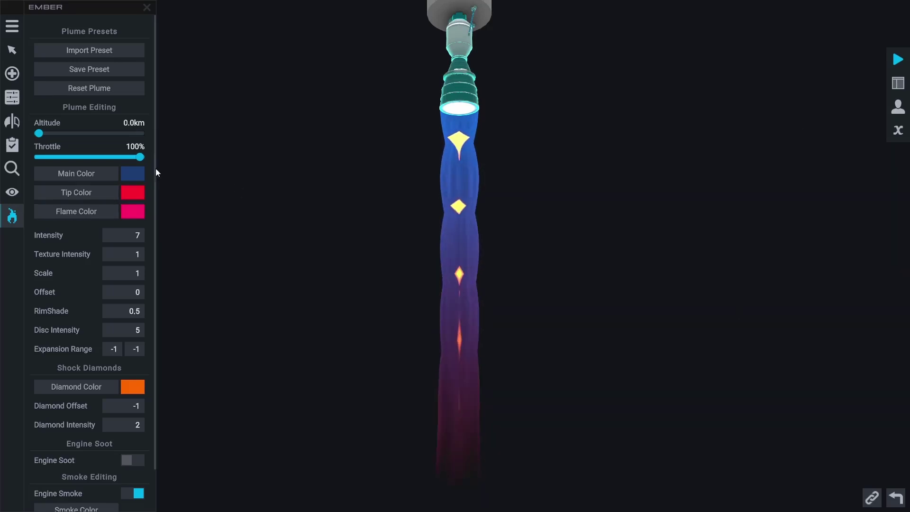
# Step: Set the plume's intensity to 12 and its texture intensity to 1.1
pyautogui.moveTo(39, 133)
pyautogui.mouseDown()
pyautogui.moveTo(143, 134)
pyautogui.moveTo(35, 135)
pyautogui.mouseUp()
pyautogui.write('10')
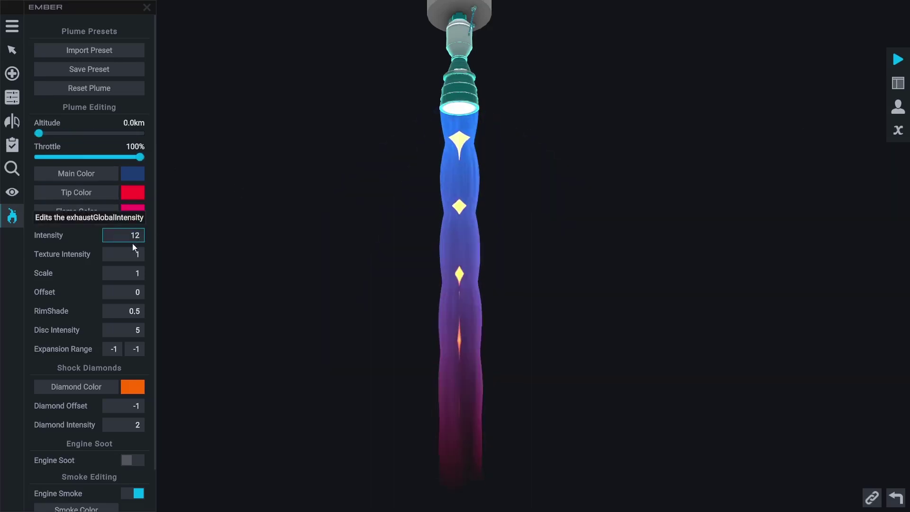
pyautogui.click(132, 257)
pyautogui.write('1.2')
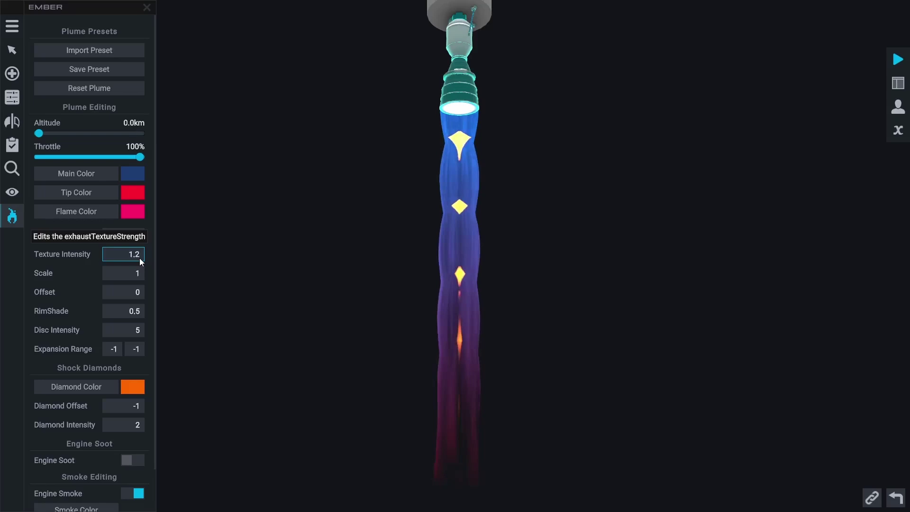
pyautogui.press('BackSpace')
pyautogui.write('1')
# Step: Set the plume's scale to 1.2 and test several RimShade values such as 0.22 and 1, settling on 0.5
pyautogui.click(137, 275)
pyautogui.write('1.2')
pyautogui.scroll(-3, 190, 290)
pyautogui.click(142, 314)
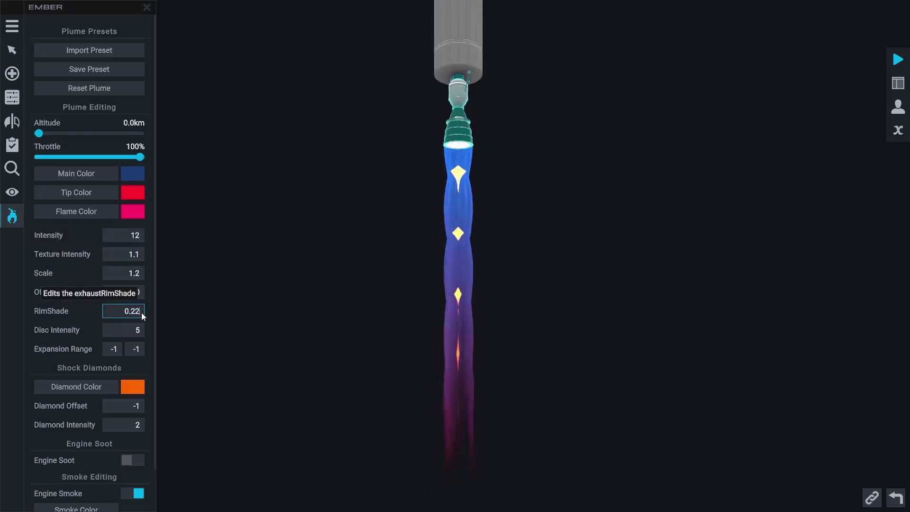
pyautogui.hotkey('ctrl', 'a')
pyautogui.write('1')
pyautogui.hotkey('ctrl', 'a')
pyautogui.write('0.5')
pyautogui.press('BackSpace')
pyautogui.write('91')
pyautogui.hotkey('ctrl', 'a')
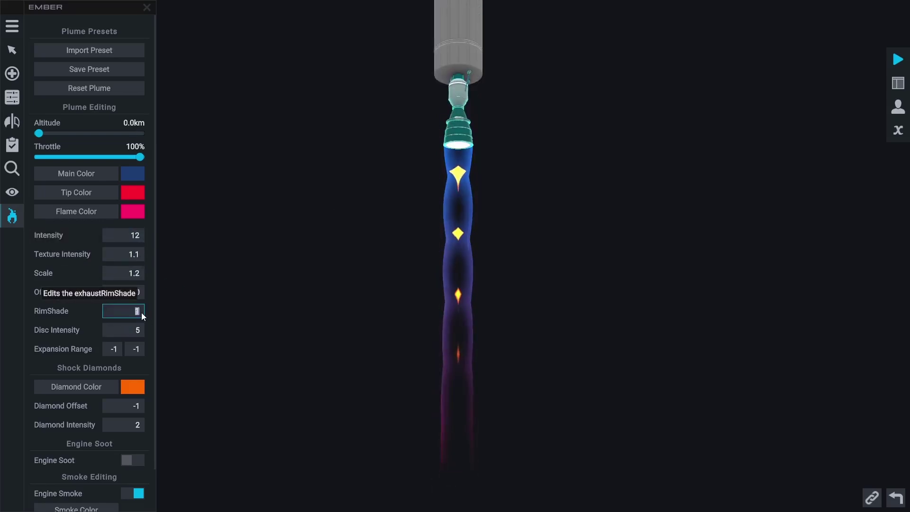
pyautogui.write('0.5')
# Step: Change the shock diamond color to a light aqua green
pyautogui.click(134, 389)
pyautogui.moveTo(575, 259); pyautogui.dragTo(554, 250)
pyautogui.moveTo(616, 188); pyautogui.dragTo(615, 177)
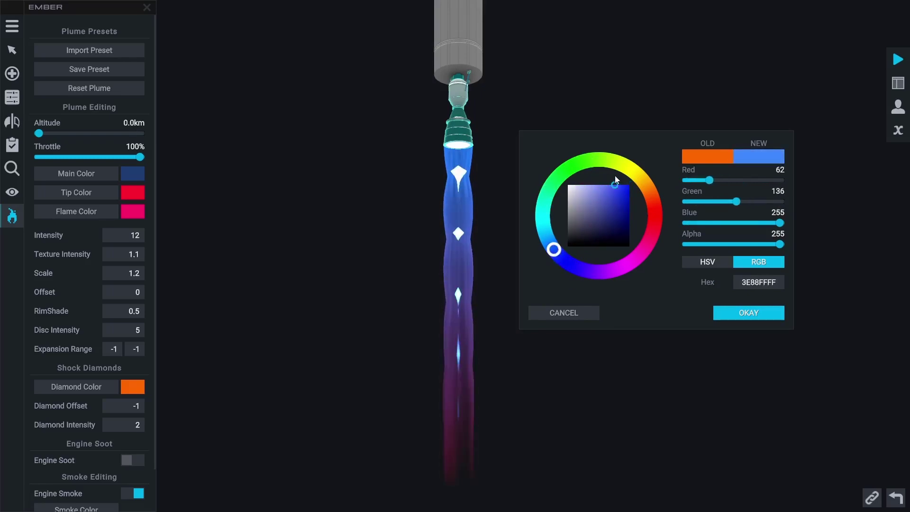
pyautogui.click(544, 202)
pyautogui.click(749, 313)
# Step: Set the shock diamonds' offset to 0 and their intensity to 0.1
pyautogui.click(129, 425)
pyautogui.write('0.2')
pyautogui.click(143, 407)
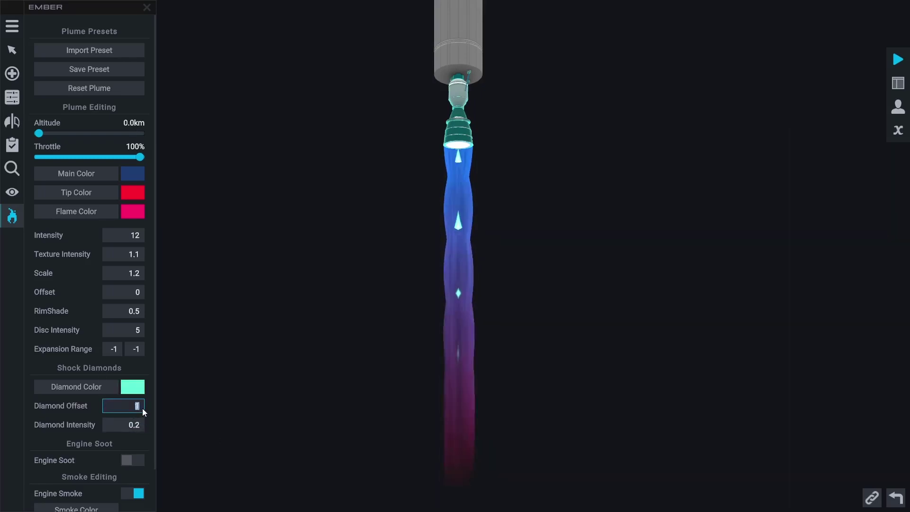
pyautogui.write('0')
pyautogui.click(138, 425)
pyautogui.write('0.1')
# Step: Turn on engine soot for the selected engine's plume
pyautogui.click(133, 460)
pyautogui.scroll(-3, 127, 442)
pyautogui.click(114, 409)
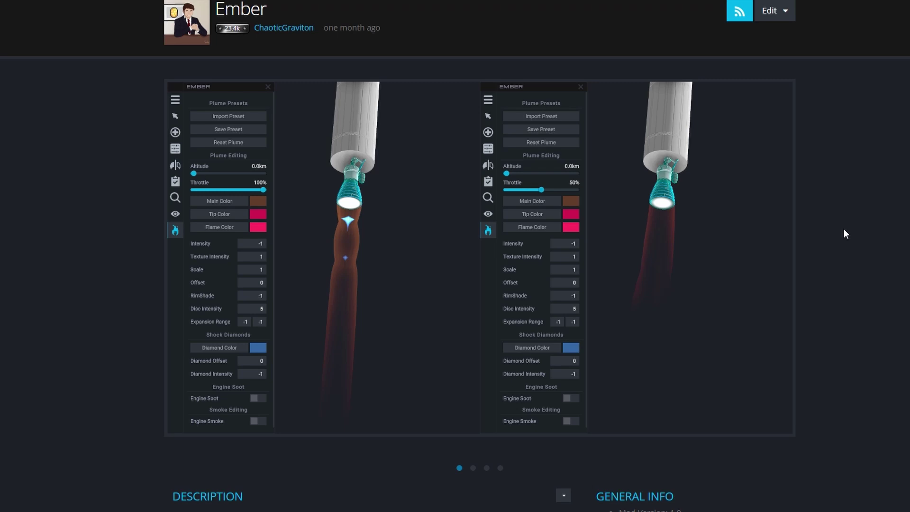
# Step: Open the required Juno Harmony dependency from the Ember mod page and pick its download
pyautogui.scroll(-7, 844, 228)
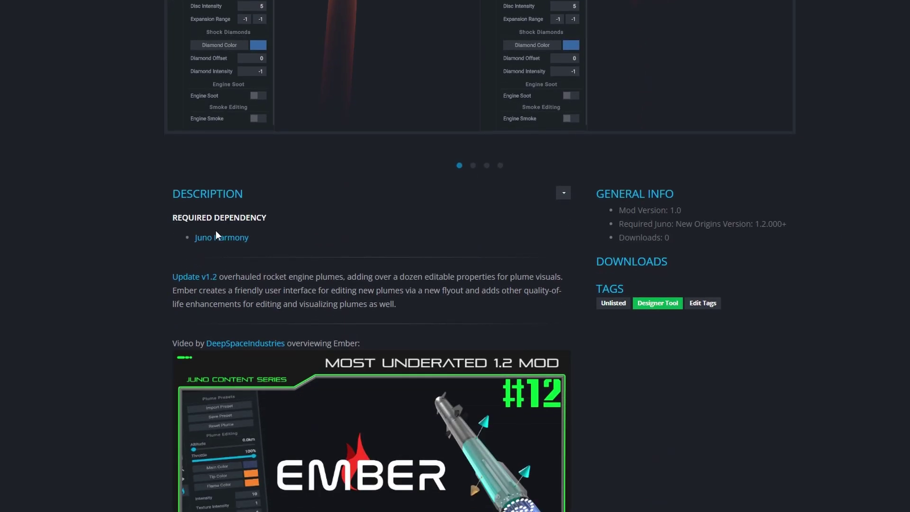
pyautogui.click(219, 237)
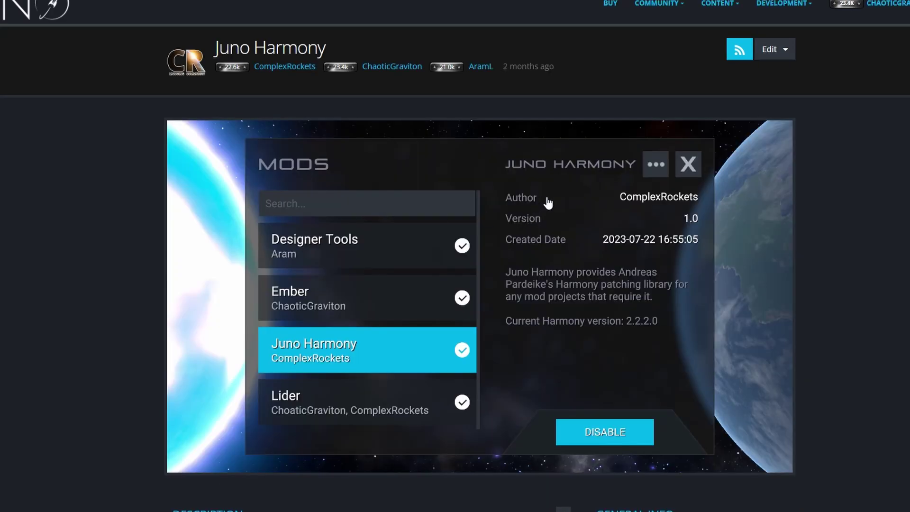
pyautogui.scroll(-6, 548, 202)
pyautogui.click(642, 331)
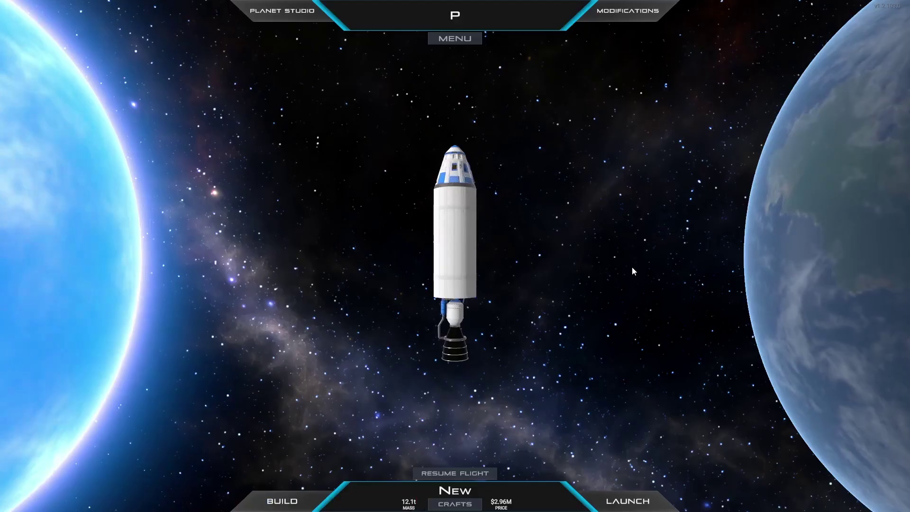
# Step: Enable the Juno Harmony and Ember mods in the game's modifications list
pyautogui.click(629, 11)
pyautogui.click(408, 224)
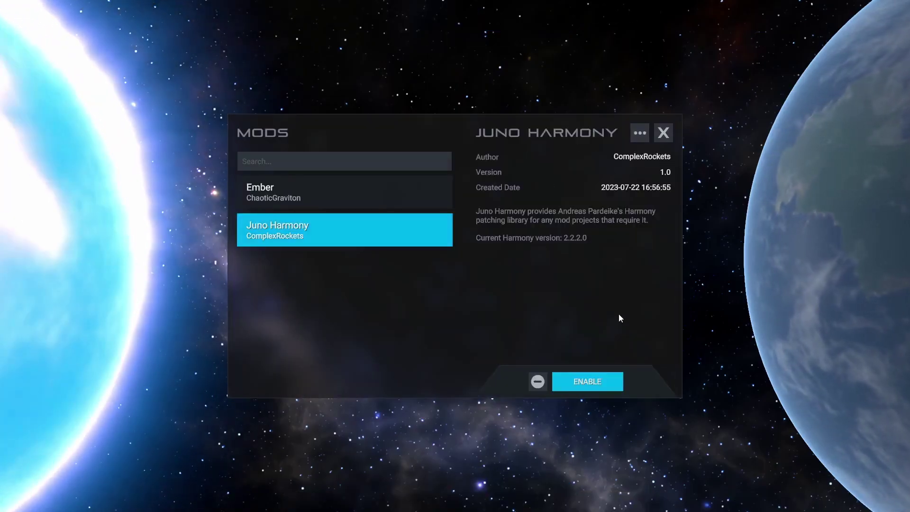
pyautogui.click(607, 381)
pyautogui.click(522, 293)
pyautogui.click(422, 197)
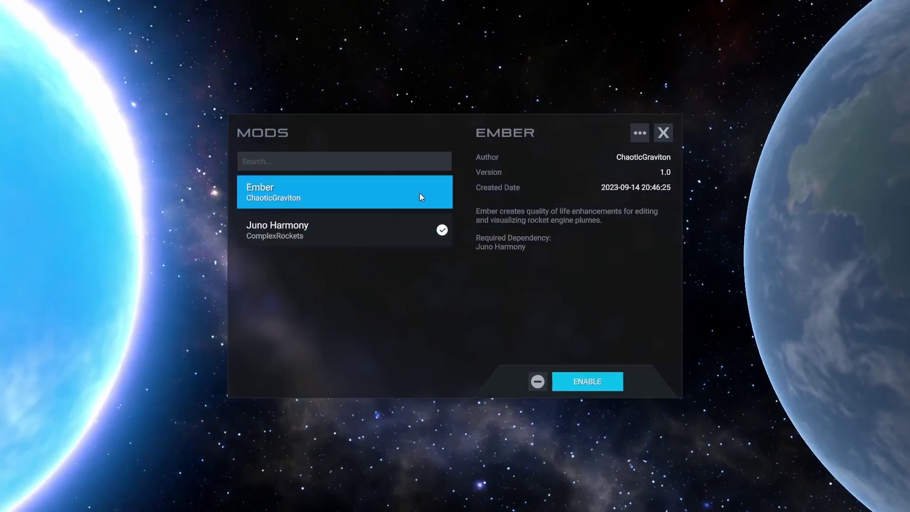
pyautogui.click(608, 380)
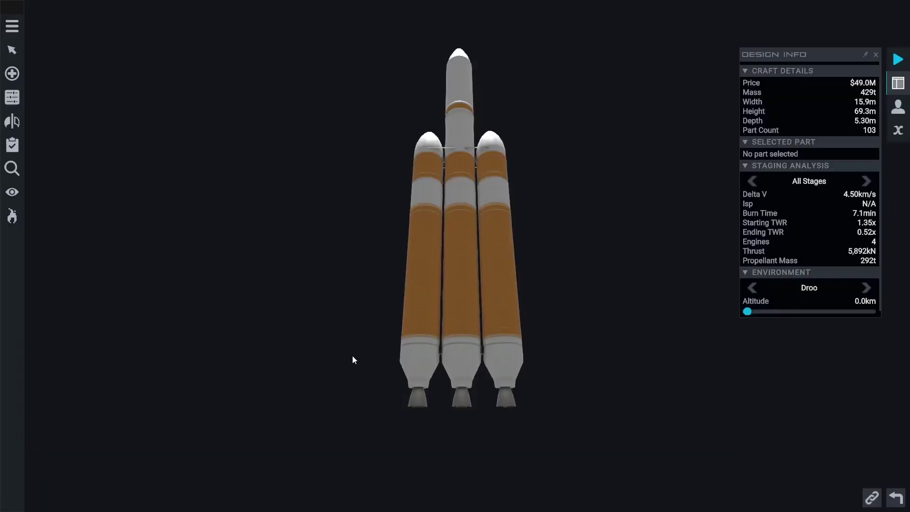
# Step: Open the Ember plume editor and select the rocket's center core engine to show its plume
pyautogui.click(13, 219)
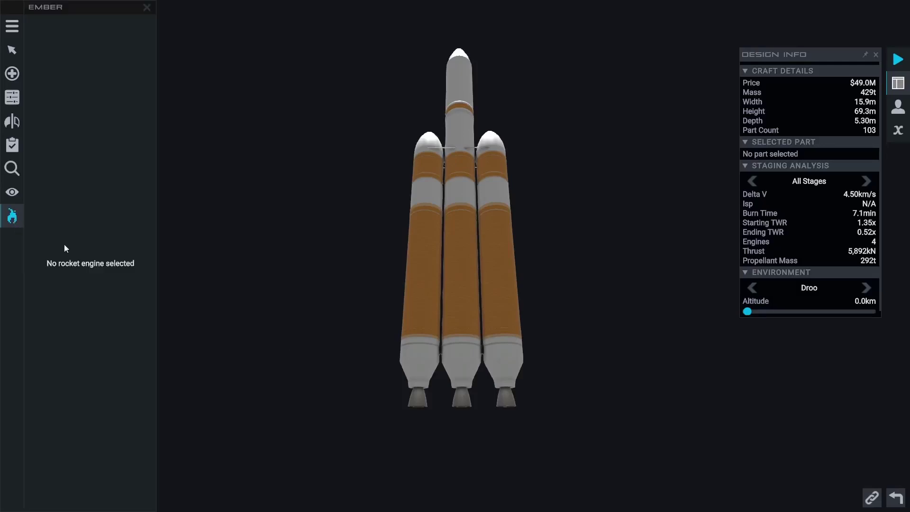
pyautogui.click(467, 402)
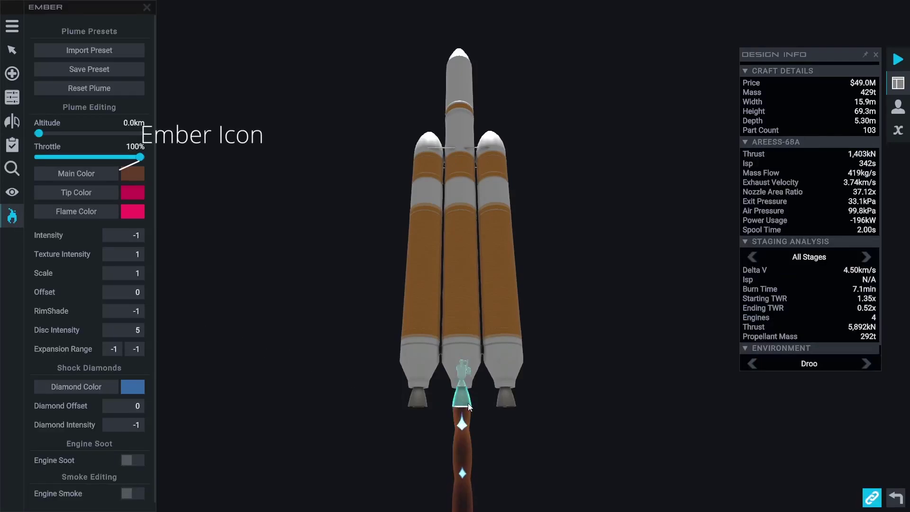
pyautogui.moveTo(494, 477); pyautogui.dragTo(489, 220)
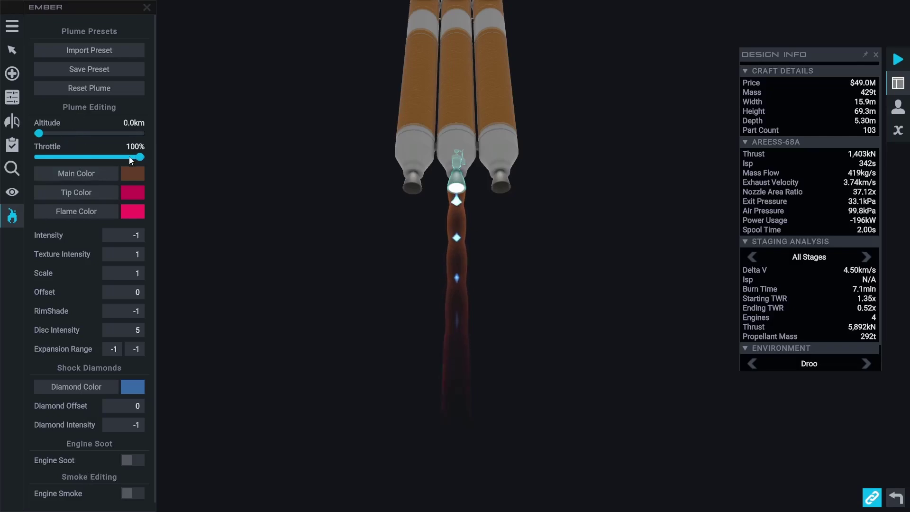
# Step: Preview the center engine's plume at different throttle and altitude settings
pyautogui.moveTo(145, 157)
pyautogui.mouseDown()
pyautogui.moveTo(86, 167)
pyautogui.moveTo(119, 153)
pyautogui.moveTo(38, 158)
pyautogui.moveTo(129, 151)
pyautogui.mouseUp()
pyautogui.moveTo(41, 131); pyautogui.dragTo(74, 135)
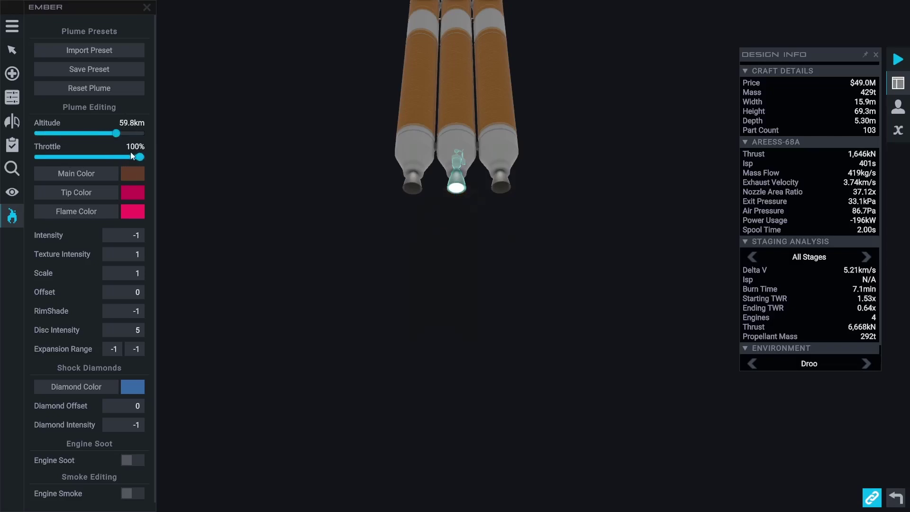
pyautogui.moveTo(138, 154)
pyautogui.mouseDown()
pyautogui.moveTo(35, 144)
pyautogui.moveTo(141, 151)
pyautogui.mouseUp()
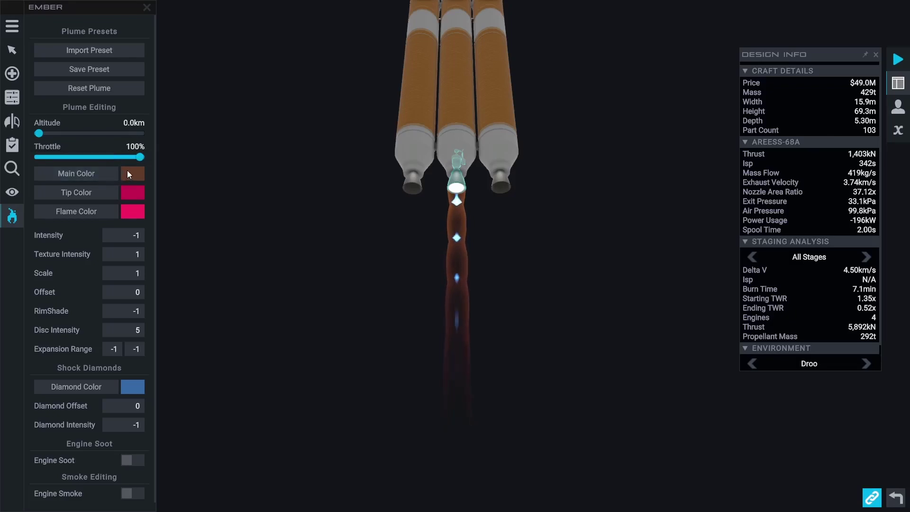
# Step: Recolor the plume with an orange main color, dark red tip and dark yellow flame, and preview it across throttle and altitude
pyautogui.click(104, 174)
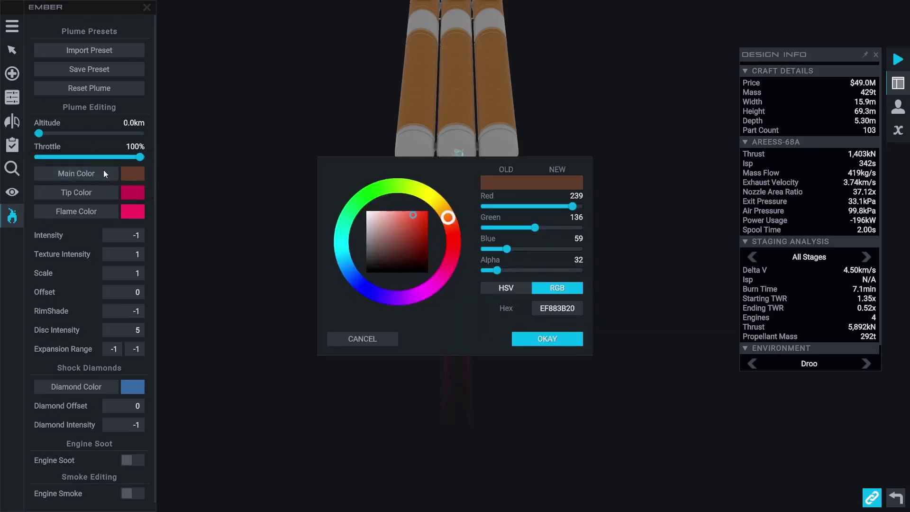
pyautogui.moveTo(435, 167); pyautogui.dragTo(318, 293)
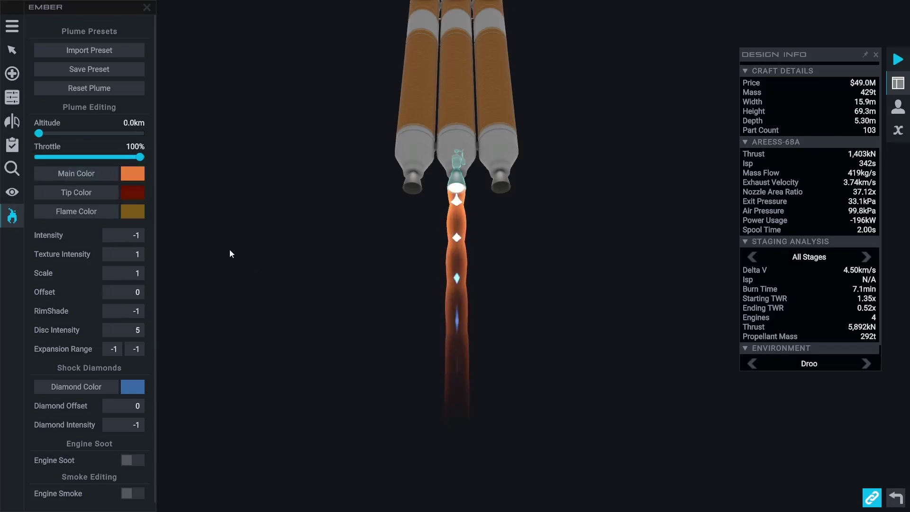
pyautogui.moveTo(137, 157)
pyautogui.mouseDown()
pyautogui.moveTo(104, 153)
pyautogui.moveTo(144, 156)
pyautogui.mouseUp()
pyautogui.moveTo(48, 134); pyautogui.dragTo(138, 133)
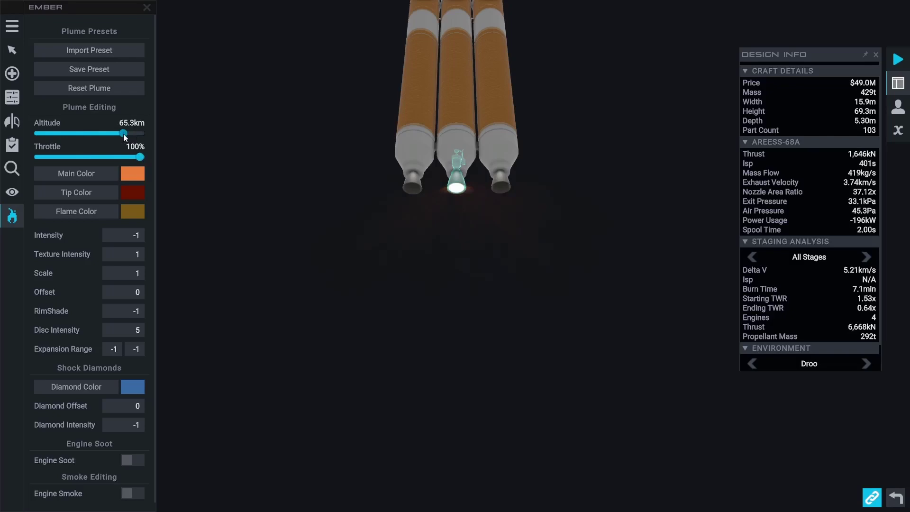
# Step: Set the center engine plume's intensity to 10
pyautogui.click(117, 236)
pyautogui.write('1')
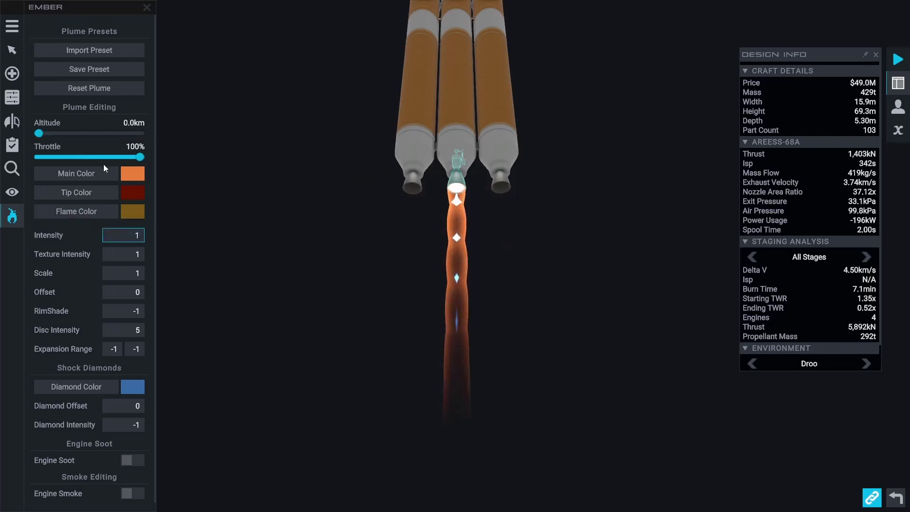
pyautogui.press('Return')
pyautogui.write('0')
# Step: Try a plume texture intensity of 2 and restore it to 1
pyautogui.click(135, 256)
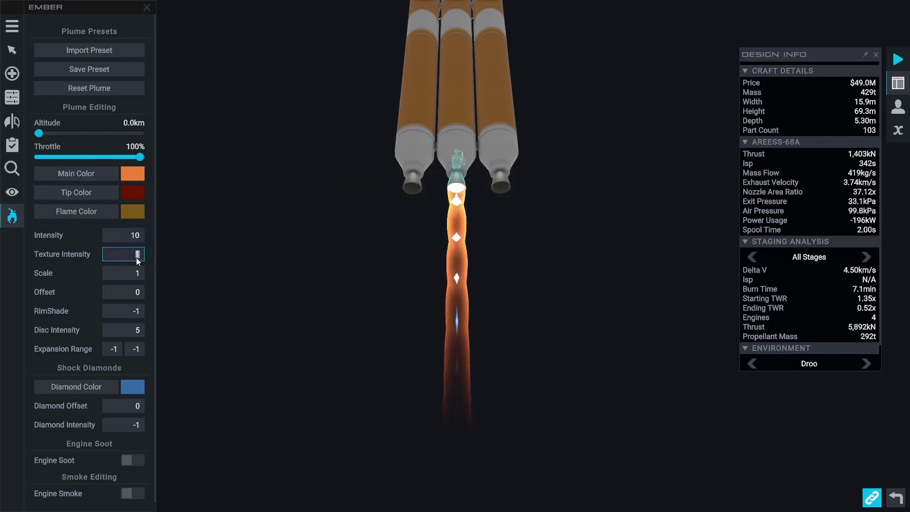
pyautogui.write('2')
pyautogui.doubleClick(136, 256)
pyautogui.write('1')
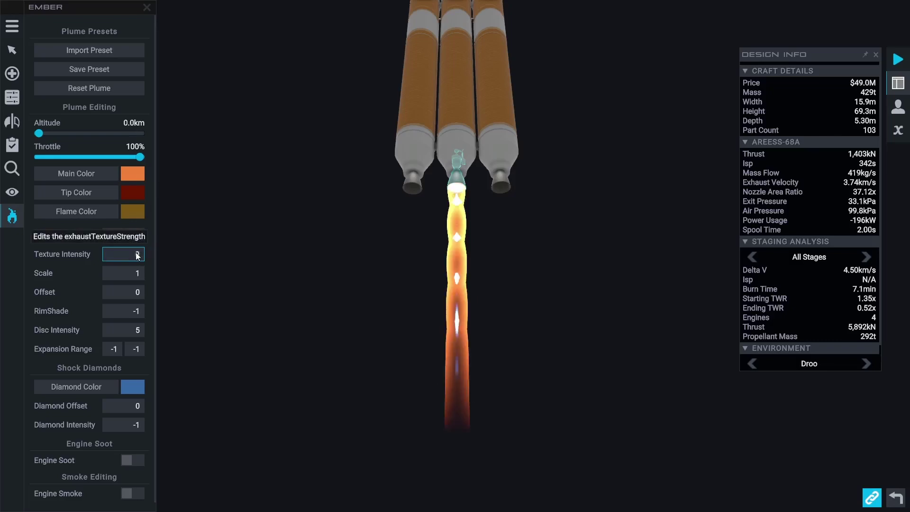
# Step: Try a plume scale of 3 and restore it to 1
pyautogui.click(137, 274)
pyautogui.write('3')
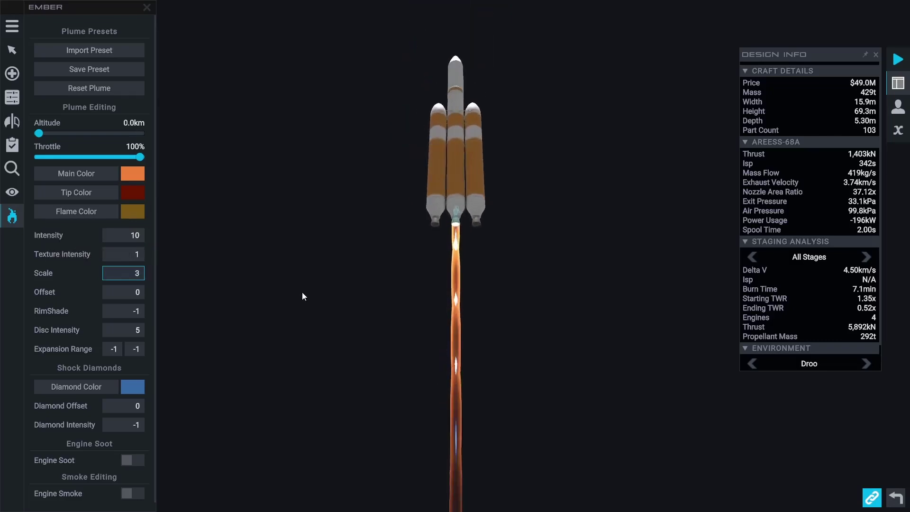
pyautogui.press('BackSpace')
pyautogui.write('1')
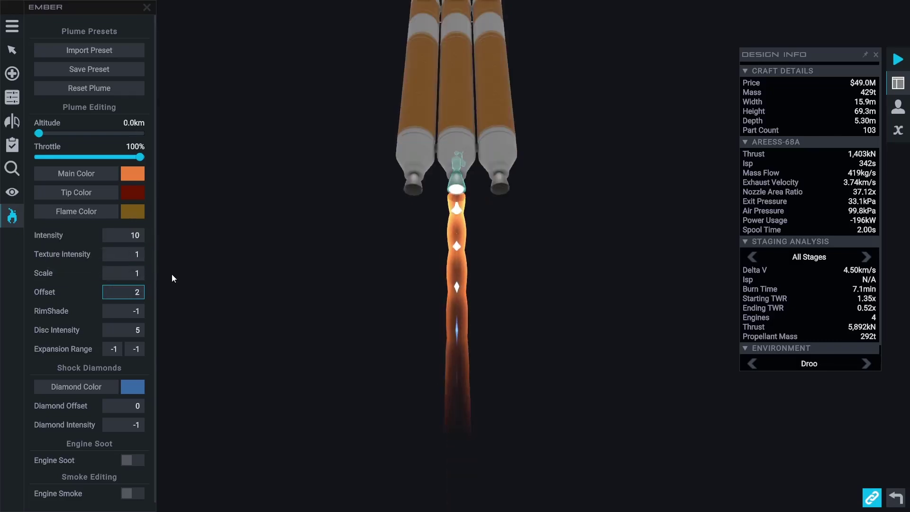
# Step: Try RimShade values of 2 and 1 on the plume and restore it to -1
pyautogui.click(136, 312)
pyautogui.write('2')
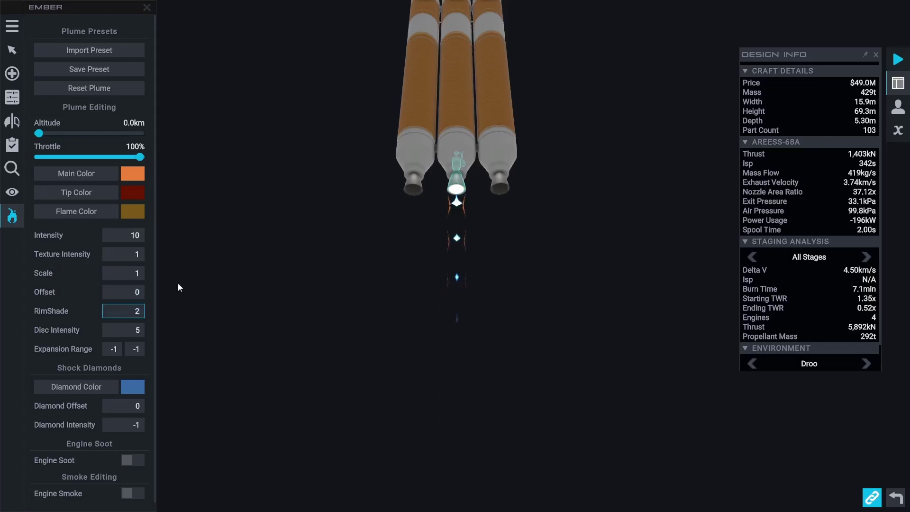
pyautogui.press('BackSpace')
pyautogui.write('1')
pyautogui.press('BackSpace')
pyautogui.write('-1')
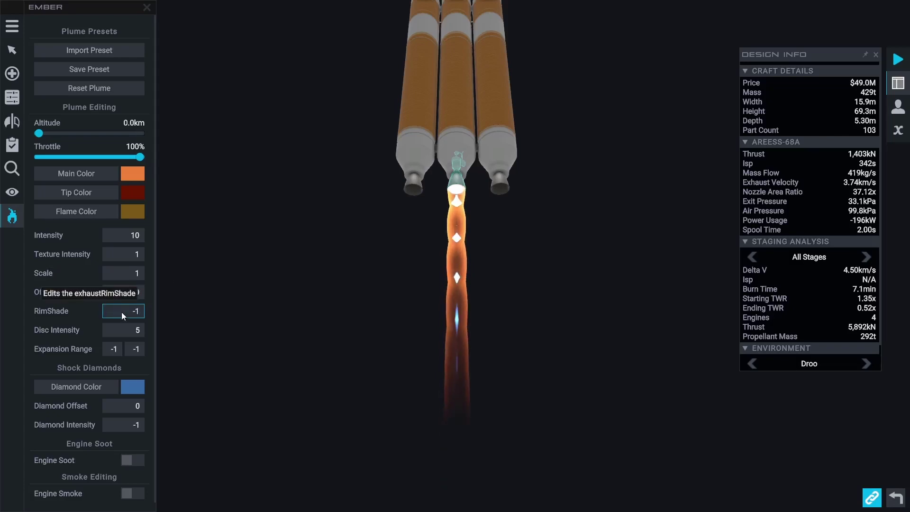
# Step: Try a disc intensity of 0 and restore it to 5
pyautogui.click(126, 329)
pyautogui.write('0')
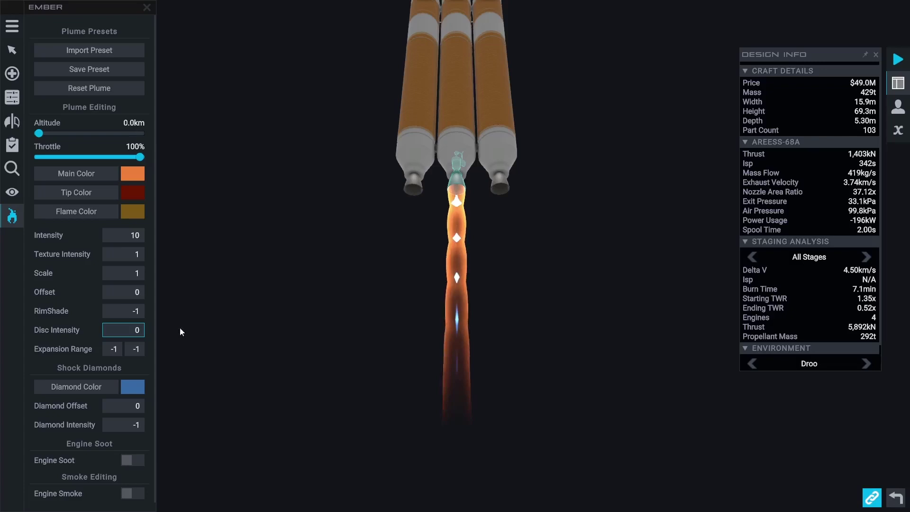
pyautogui.press('BackSpace')
pyautogui.write('5')
# Step: Test different expansion range values on the plume, such as 2 and 2, and settle on -1 and 1
pyautogui.click(118, 350)
pyautogui.write('1')
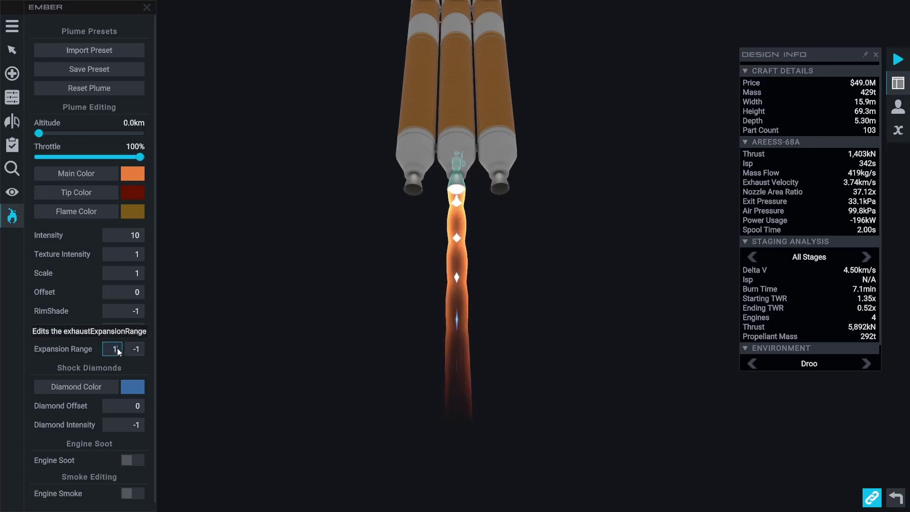
pyautogui.press('Tab')
pyautogui.write('2')
pyautogui.moveTo(140, 157)
pyautogui.mouseDown()
pyautogui.moveTo(39, 158)
pyautogui.moveTo(121, 157)
pyautogui.moveTo(145, 173)
pyautogui.mouseUp()
pyautogui.write('2')
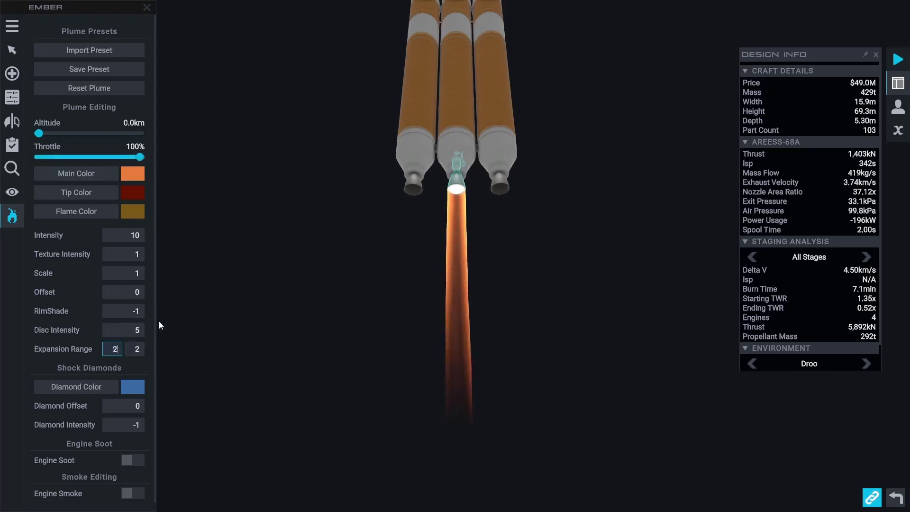
pyautogui.doubleClick(115, 347)
pyautogui.write('4')
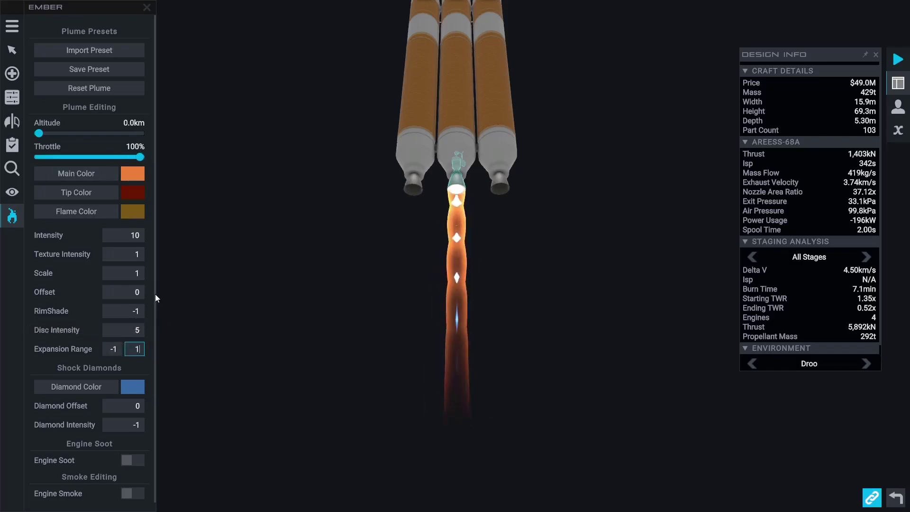
# Step: Change the plume's shock diamond color to a darker blue
pyautogui.scroll(-1, 94, 382)
pyautogui.click(106, 377)
pyautogui.moveTo(485, 166); pyautogui.dragTo(188, 126)
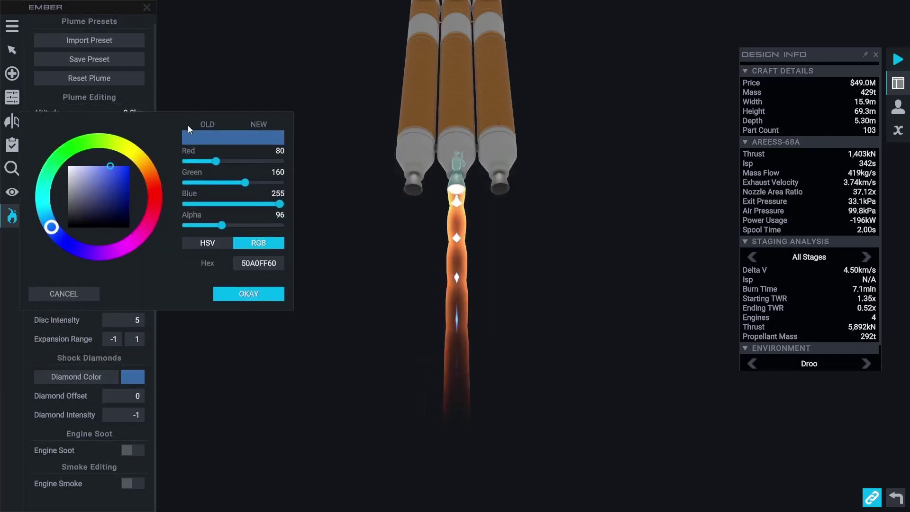
pyautogui.moveTo(109, 165); pyautogui.dragTo(103, 185)
pyautogui.click(142, 161)
# Step: Set the diamond offset to 5 and the diamond intensity to 1
pyautogui.click(137, 396)
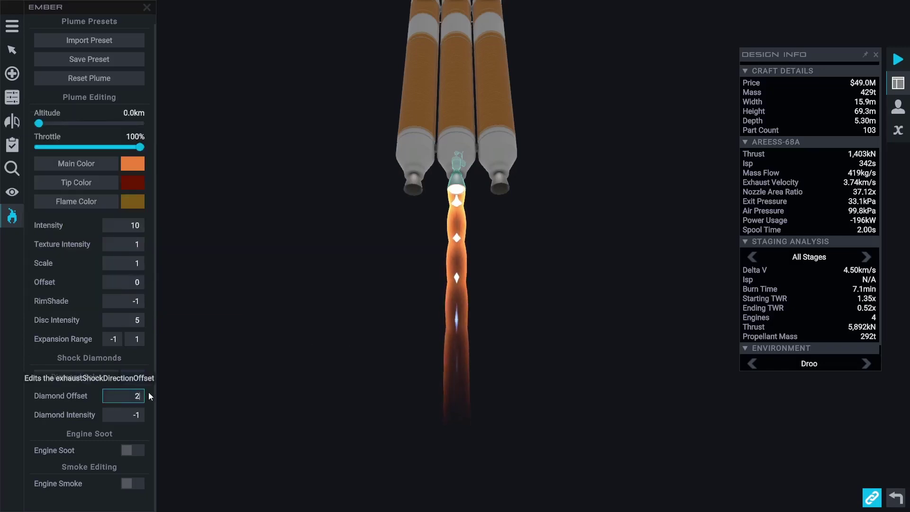
pyautogui.write('2')
pyautogui.click(127, 410)
pyautogui.write('2')
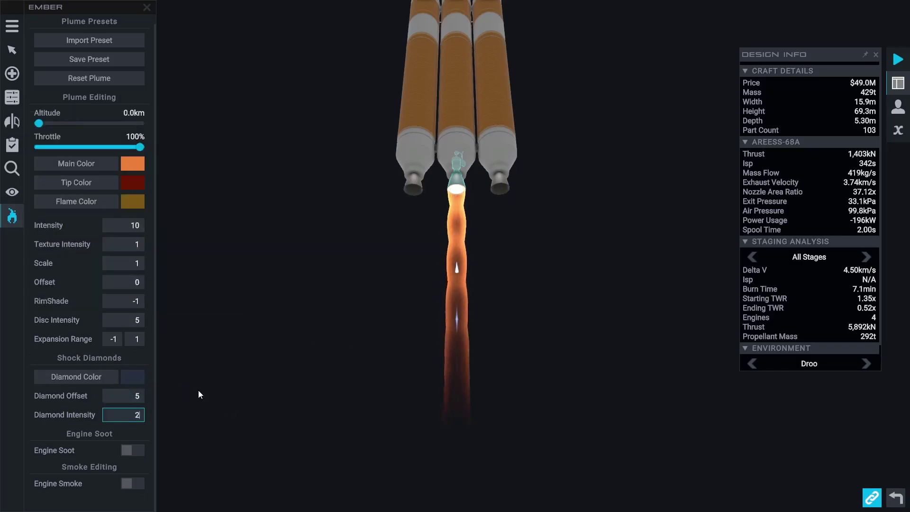
pyautogui.press('BackSpace')
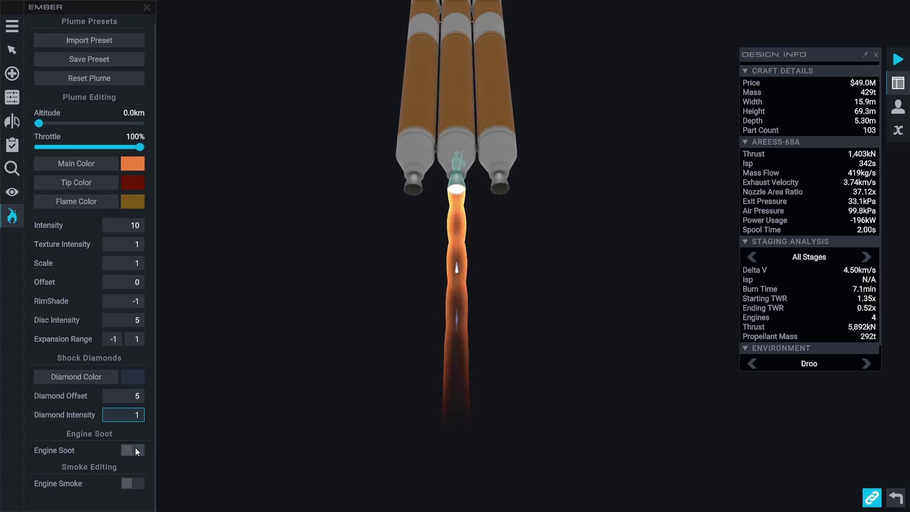
# Step: Enable engine soot and change its color from blue to a dark red
pyautogui.click(133, 450)
pyautogui.click(132, 411)
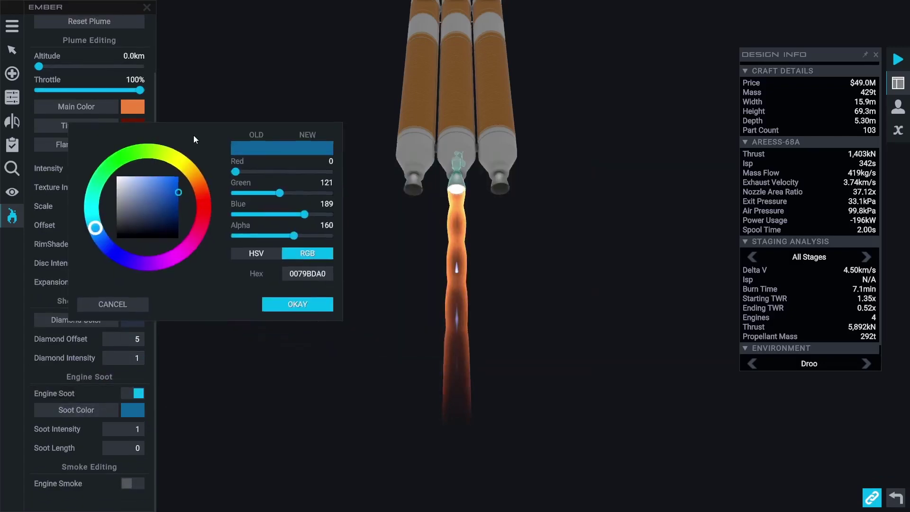
pyautogui.click(201, 219)
pyautogui.click(131, 228)
pyautogui.click(297, 305)
# Step: Set the soot length to 0.7 and the soot intensity to 3
pyautogui.click(138, 448)
pyautogui.write('.7')
pyautogui.write('3')
pyautogui.moveTo(134, 429); pyautogui.dragTo(142, 449)
pyautogui.write('3')
pyautogui.moveTo(135, 448); pyautogui.dragTo(135, 429)
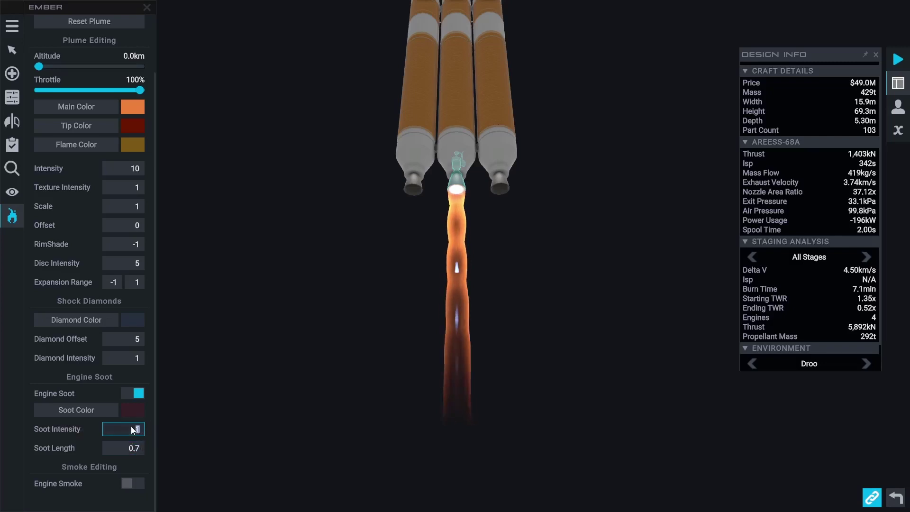
# Step: Set the smoke color to a muted red with hex AF383800 and turn on engine smoke
pyautogui.scroll(-1, 108, 482)
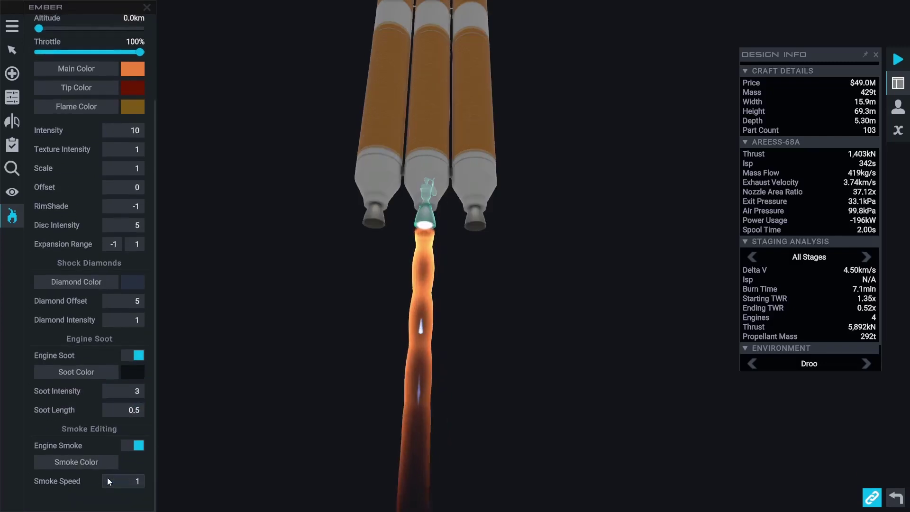
pyautogui.click(100, 463)
pyautogui.moveTo(449, 261); pyautogui.dragTo(204, 190)
pyautogui.click(163, 159)
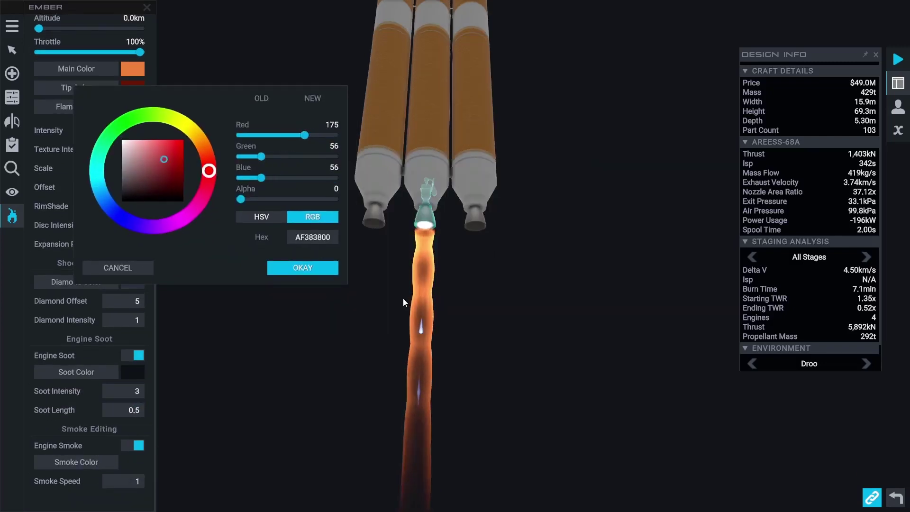
pyautogui.click(309, 270)
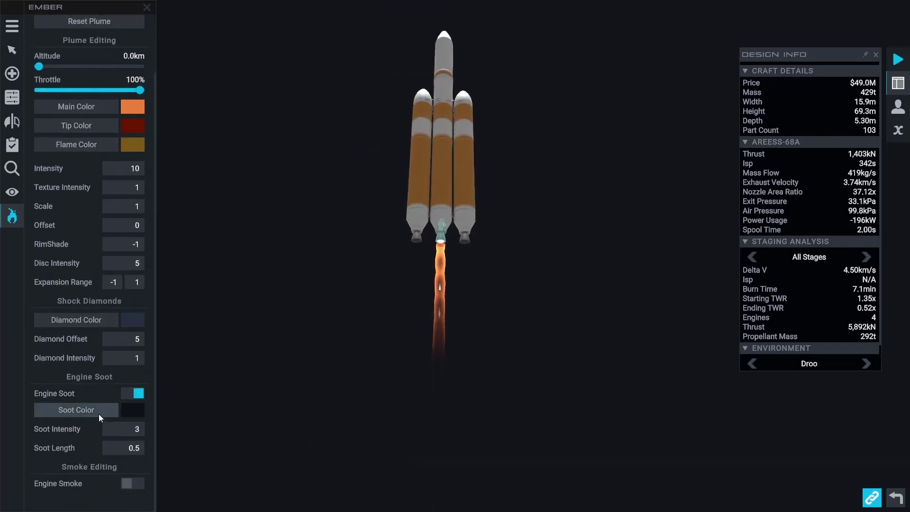
pyautogui.click(130, 483)
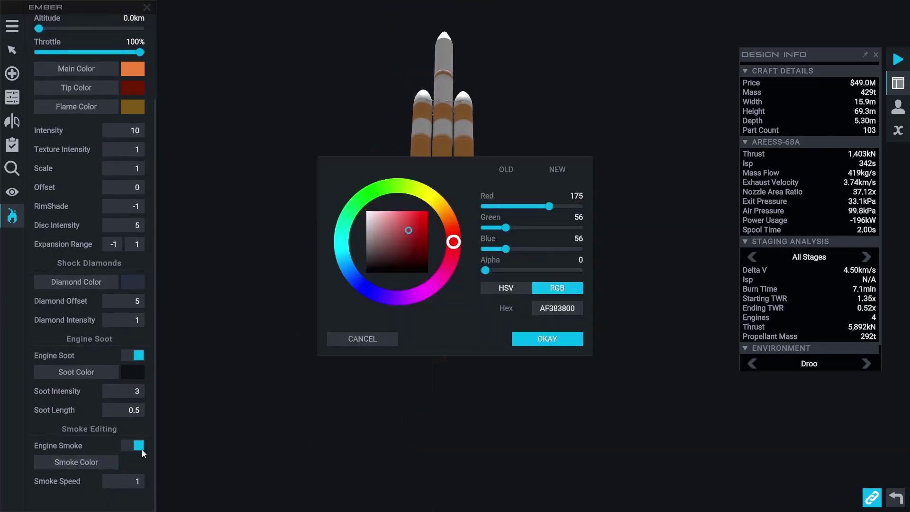
pyautogui.moveTo(398, 246); pyautogui.dragTo(401, 241)
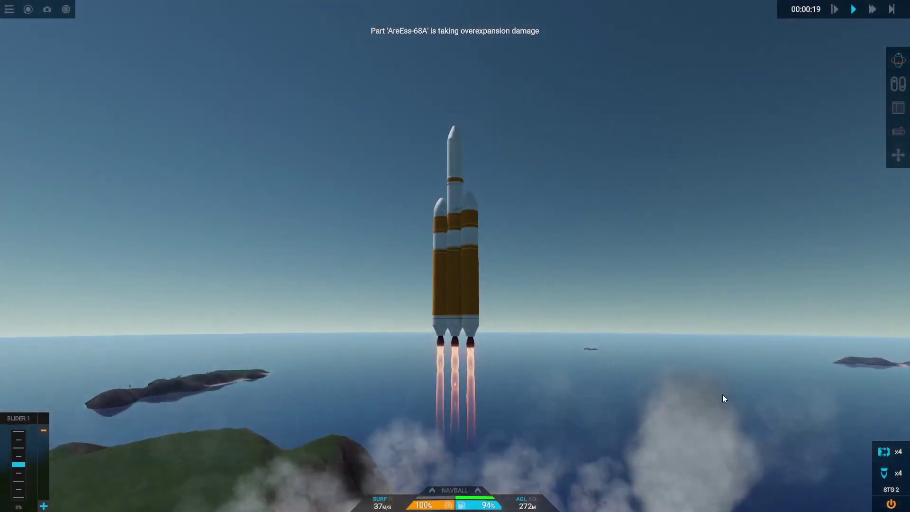
# Step: Examine the launched rocket's engine plumes up close during flight
pyautogui.moveTo(722, 394); pyautogui.dragTo(612, 227)
pyautogui.scroll(5, 679, 216)
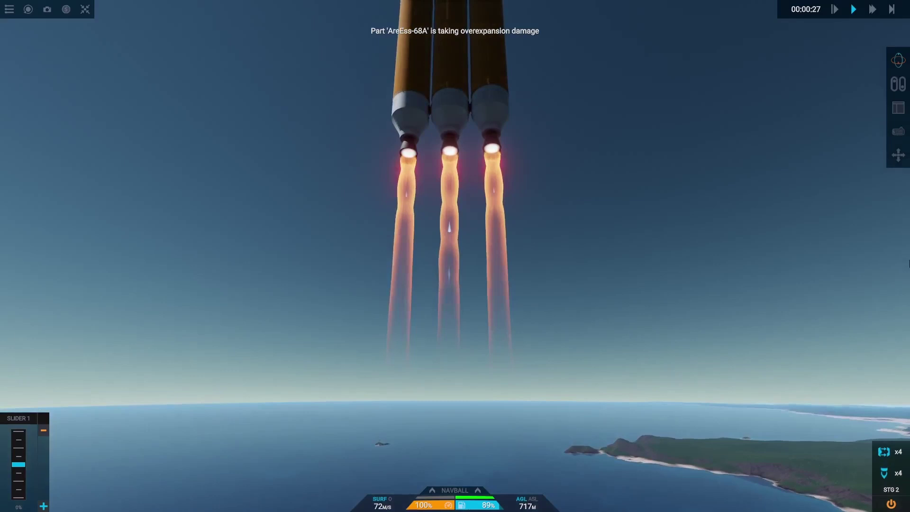
pyautogui.moveTo(834, 270); pyautogui.dragTo(571, 141)
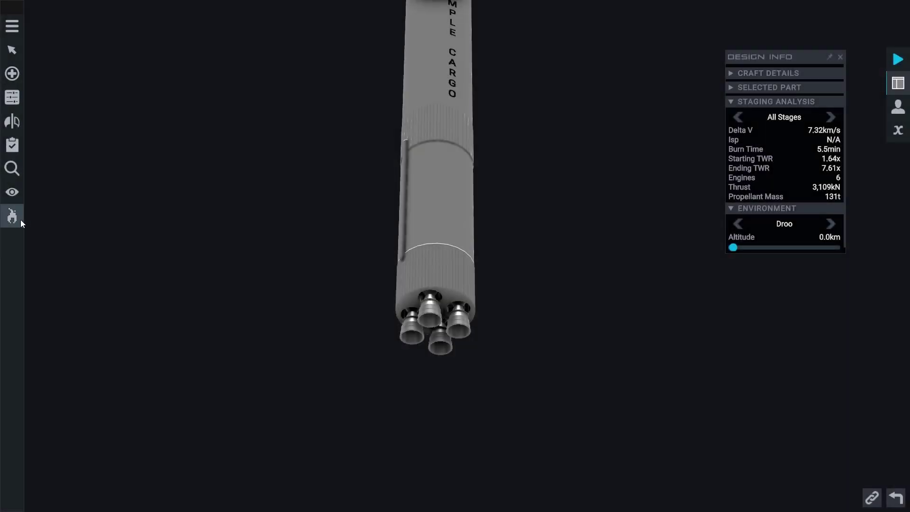
# Step: Open the plume editor for a first stage engine and preview its plume with the throttle and altitude sliders
pyautogui.click(12, 216)
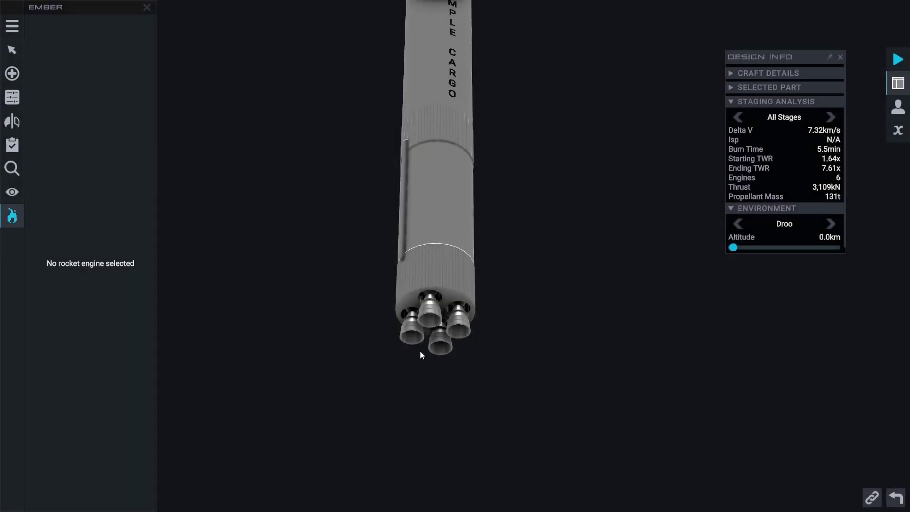
pyautogui.click(416, 339)
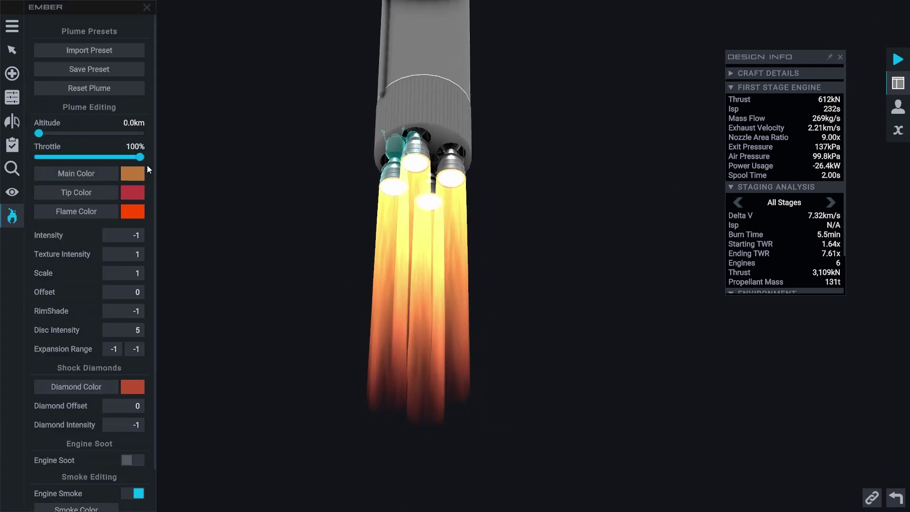
pyautogui.moveTo(144, 158)
pyautogui.mouseDown()
pyautogui.moveTo(85, 165)
pyautogui.moveTo(129, 159)
pyautogui.mouseUp()
pyautogui.moveTo(39, 134)
pyautogui.mouseDown()
pyautogui.moveTo(94, 139)
pyautogui.moveTo(29, 136)
pyautogui.mouseUp()
# Step: Try a yellower main color, hex FFB74580, on the first stage engine's plume
pyautogui.click(86, 175)
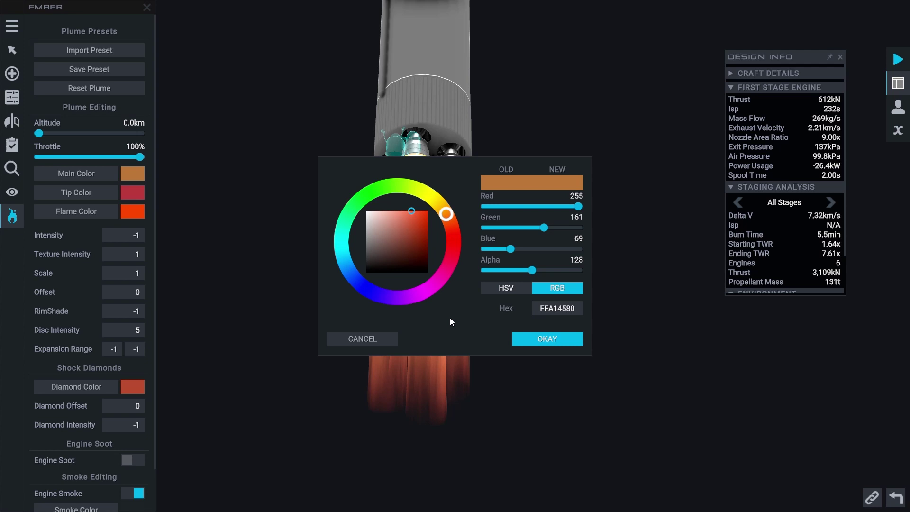
pyautogui.moveTo(450, 318); pyautogui.dragTo(153, 220)
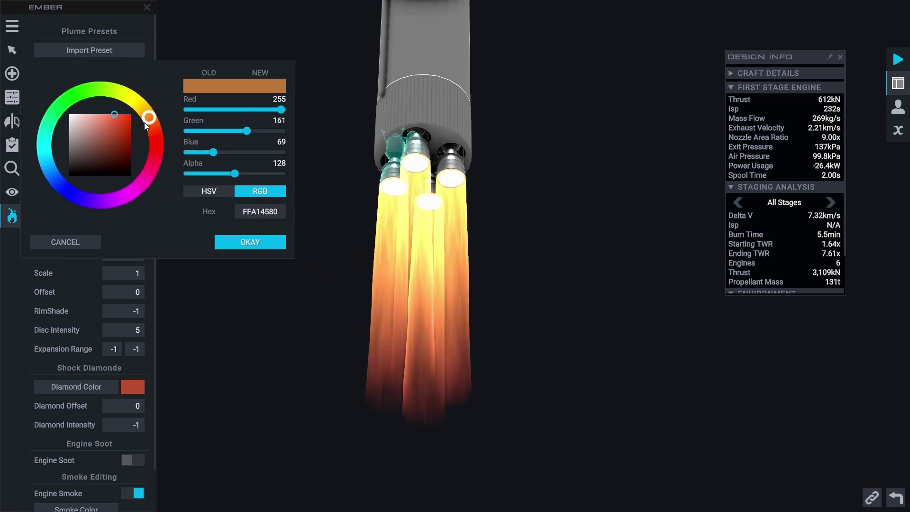
pyautogui.moveTo(144, 122)
pyautogui.mouseDown()
pyautogui.moveTo(152, 159)
pyautogui.moveTo(76, 166)
pyautogui.moveTo(109, 178)
pyautogui.moveTo(144, 112)
pyautogui.mouseUp()
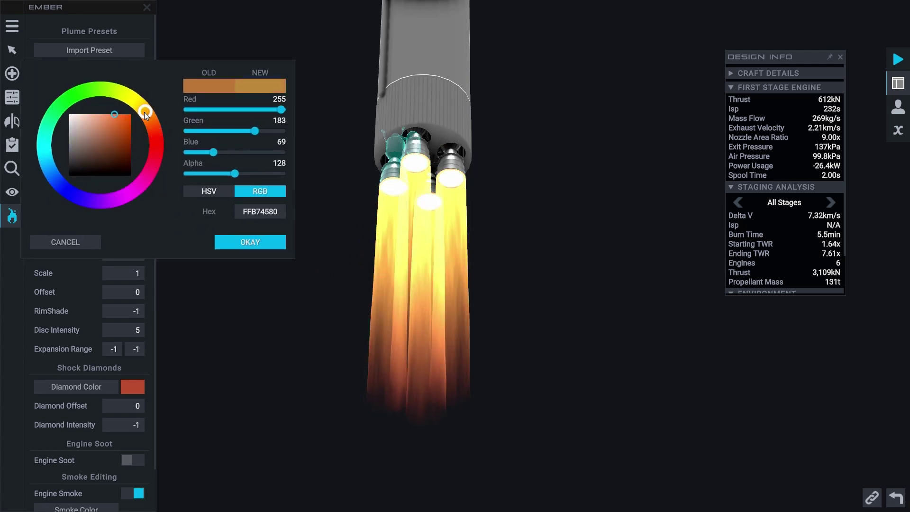
pyautogui.click(92, 244)
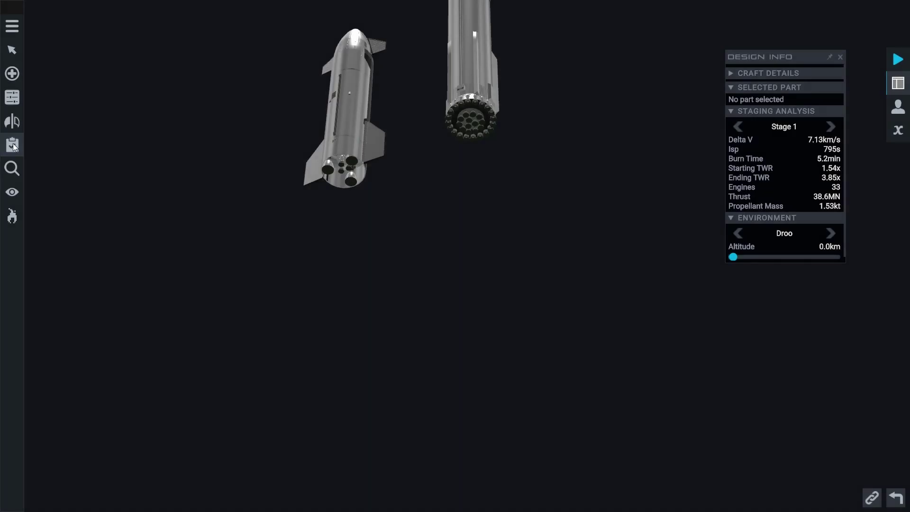
# Step: Open the staging editor and expand stages 1, 3 and 4 to view their engines
pyautogui.click(13, 145)
pyautogui.click(168, 97)
pyautogui.click(172, 64)
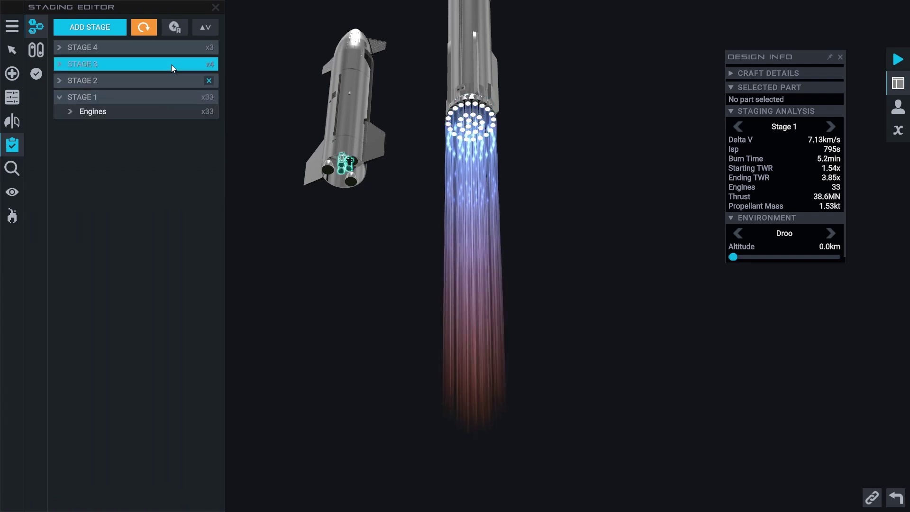
pyautogui.click(173, 47)
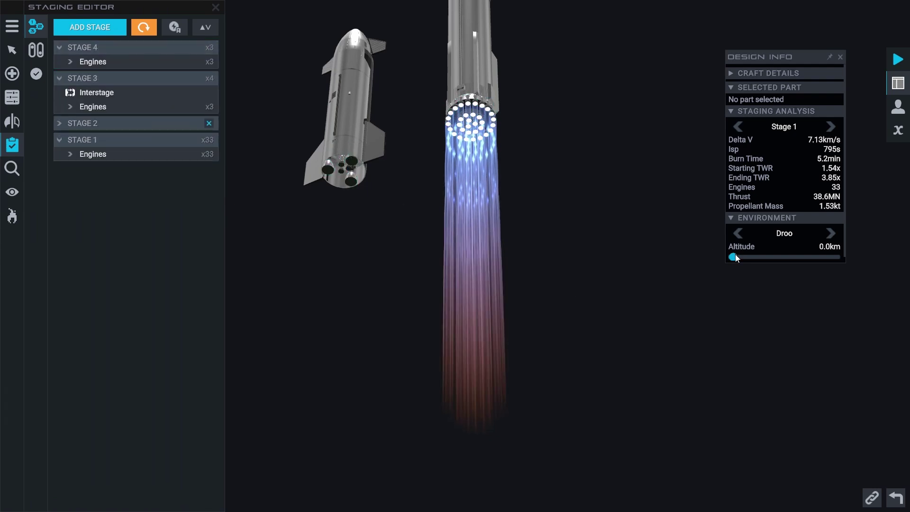
# Step: Preview the engine plumes of stages 3 and 4 and of all stages together, varying the environment altitude
pyautogui.moveTo(735, 257); pyautogui.dragTo(666, 277)
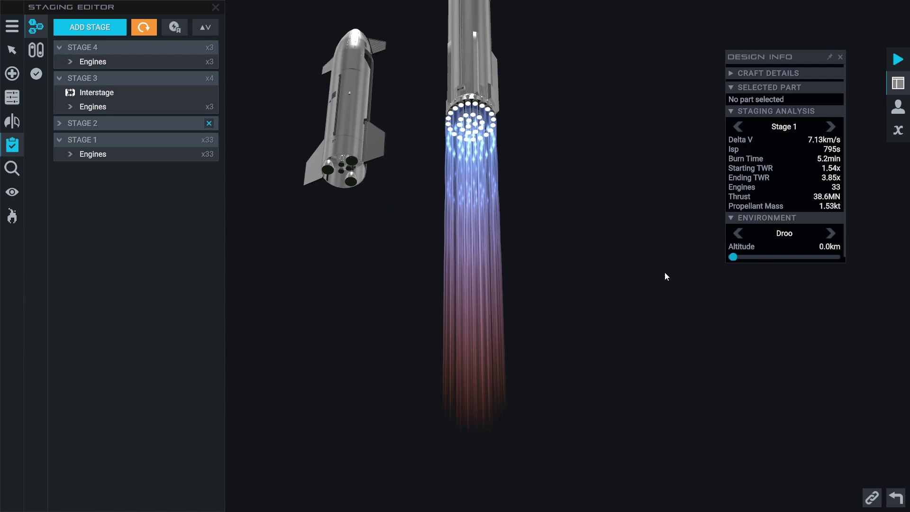
pyautogui.click(830, 127)
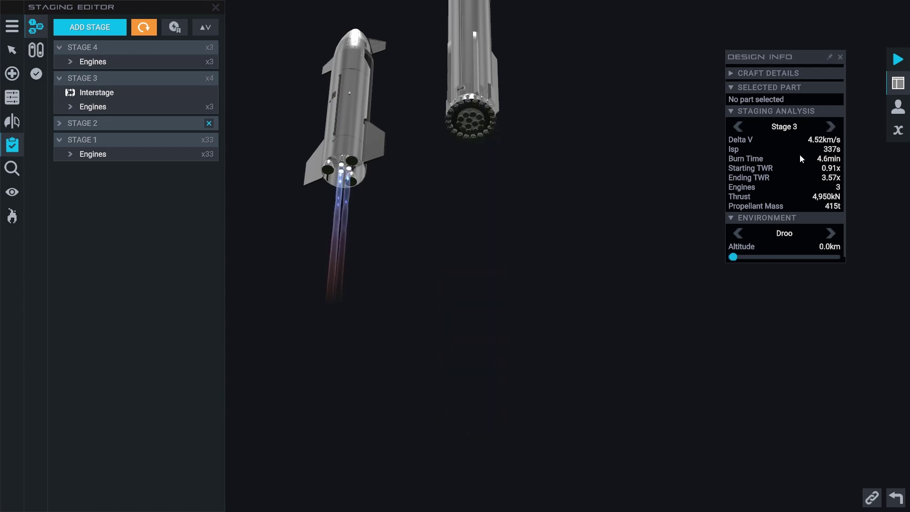
pyautogui.moveTo(733, 256); pyautogui.dragTo(701, 231)
pyautogui.click(830, 127)
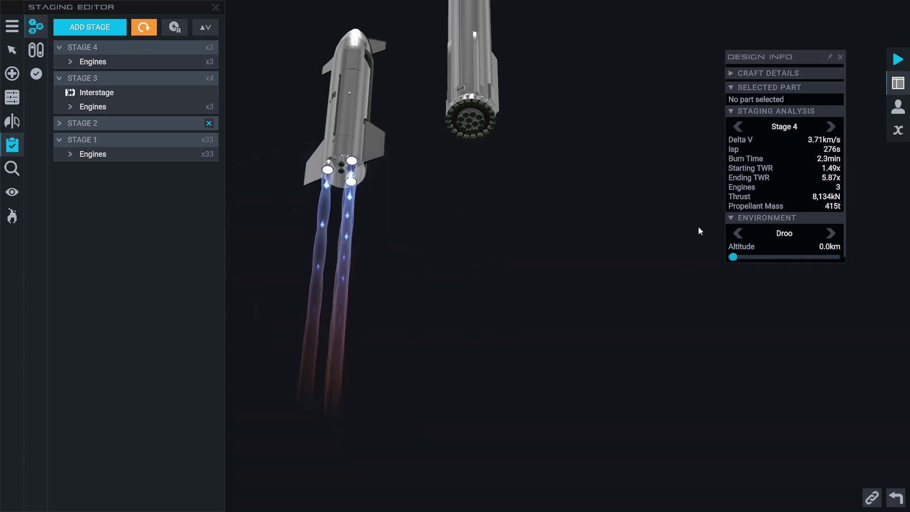
pyautogui.click(830, 127)
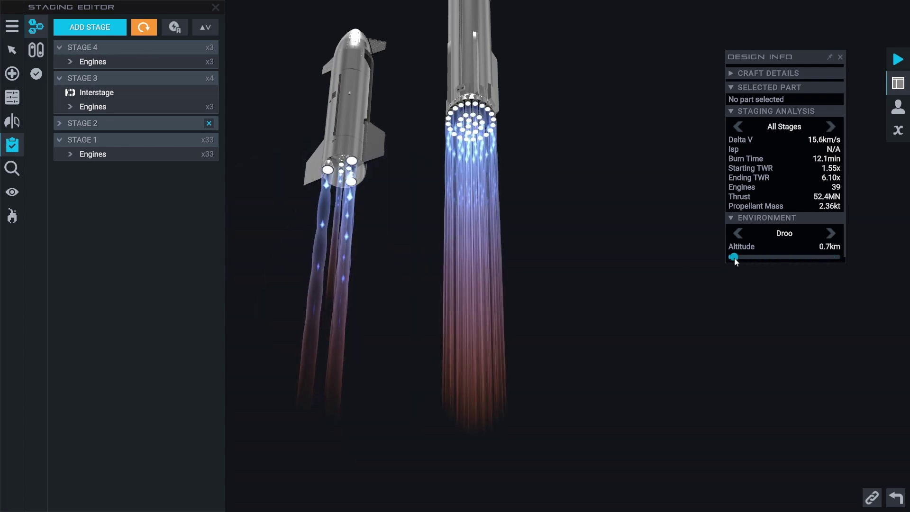
pyautogui.moveTo(736, 260); pyautogui.dragTo(788, 259)
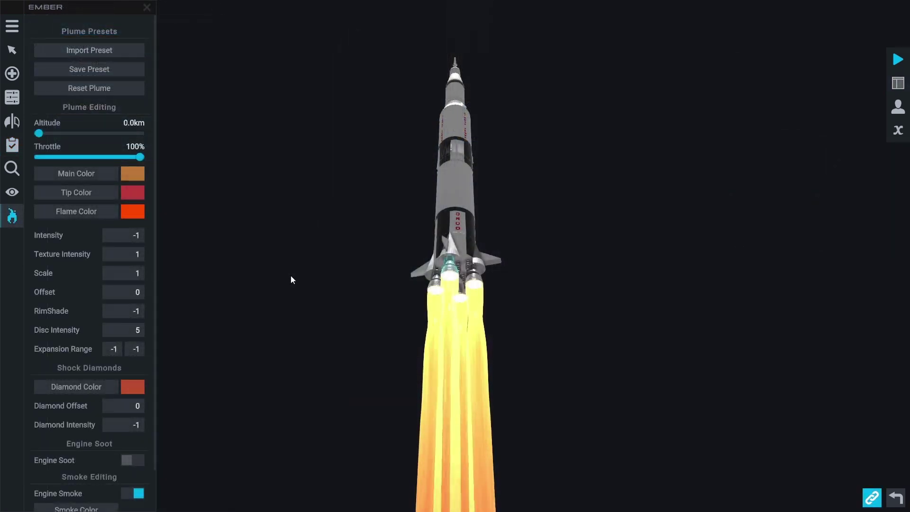
# Step: Import the Hypergolic plume preset, and replace it with another preset from further down the list
pyautogui.click(72, 47)
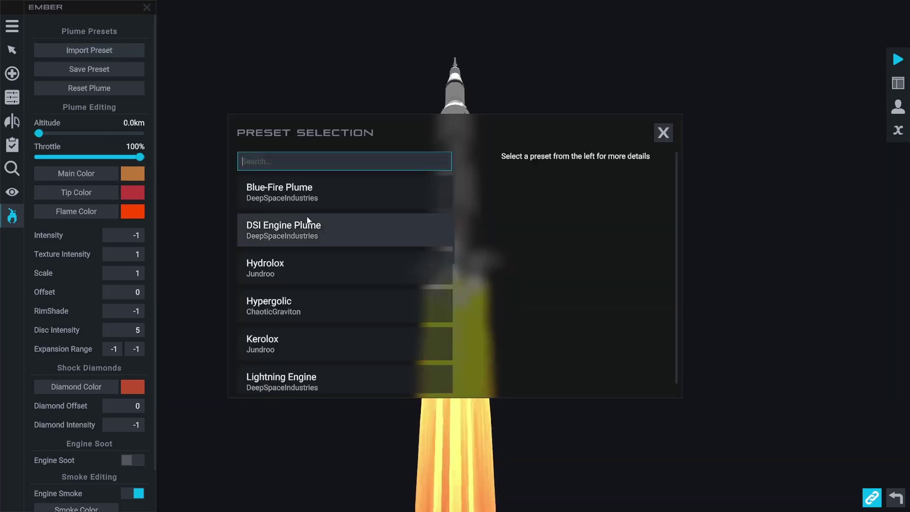
pyautogui.click(347, 201)
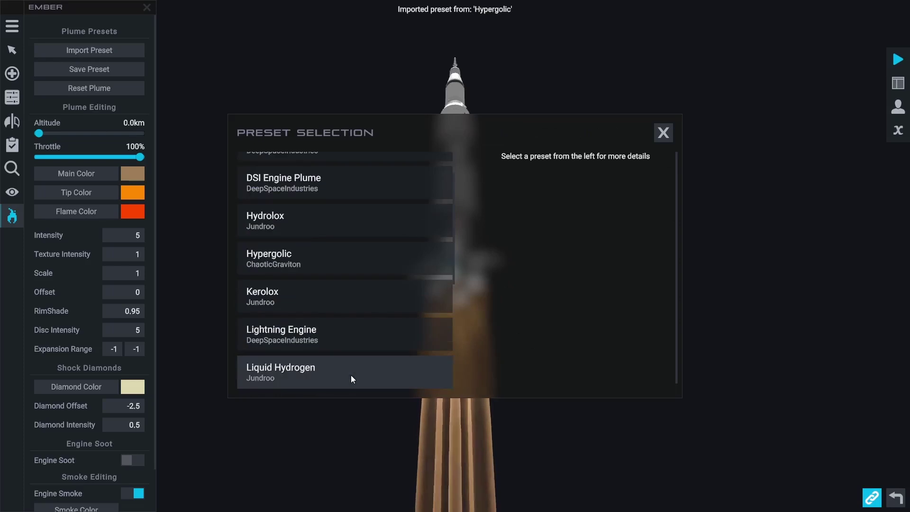
pyautogui.scroll(-4, 360, 351)
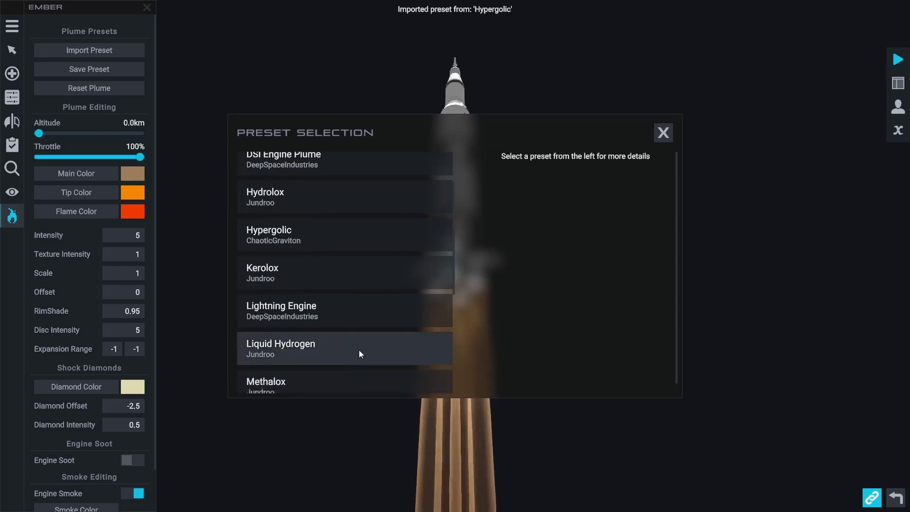
pyautogui.click(408, 362)
pyautogui.click(576, 384)
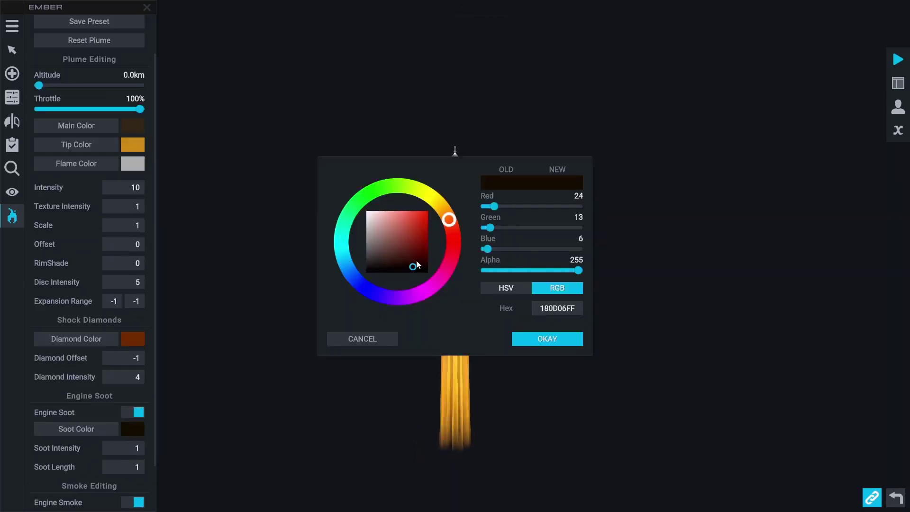
# Step: Darken the soot color to near black and save the plume as a preset named Weird Plume
pyautogui.click(420, 269)
pyautogui.click(536, 340)
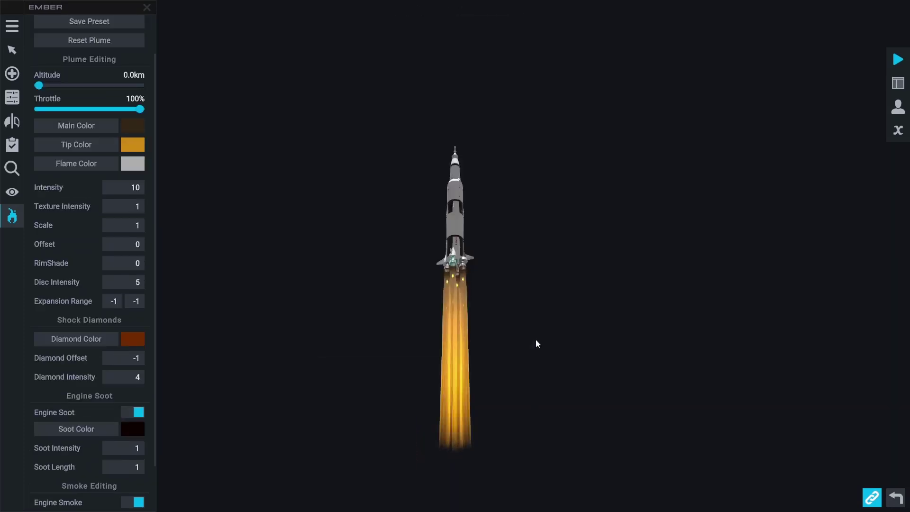
pyautogui.scroll(2, 117, 70)
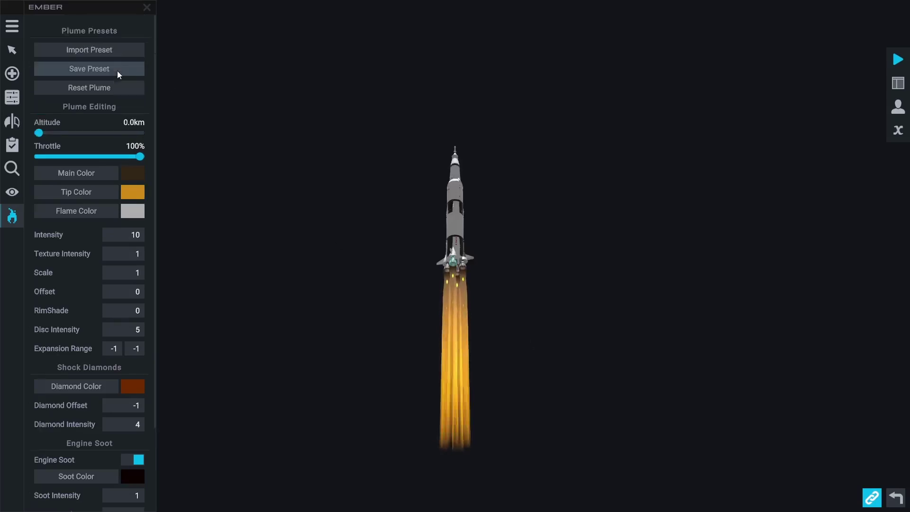
pyautogui.click(118, 70)
pyautogui.write('Weird Plume')
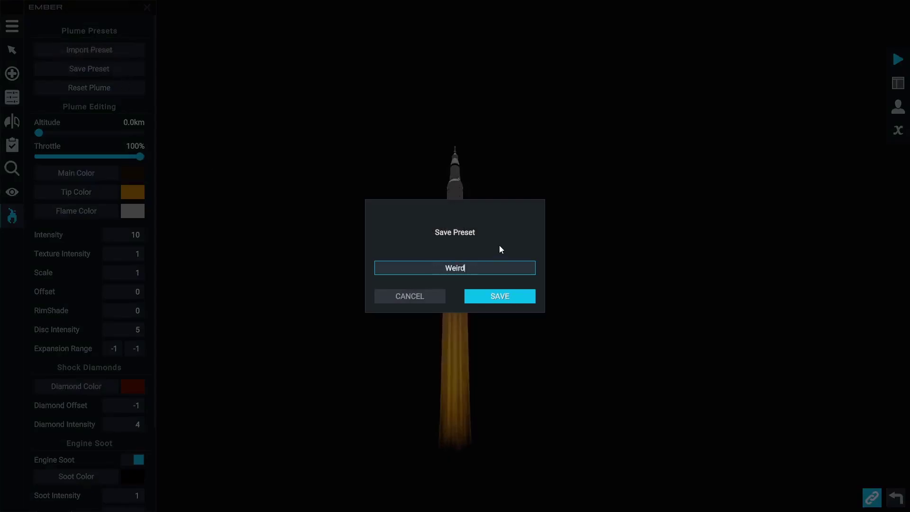
pyautogui.click(467, 297)
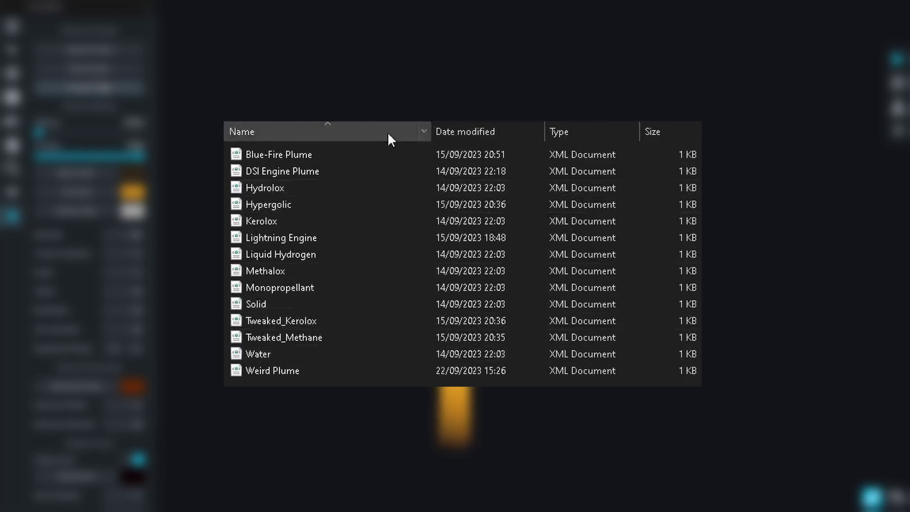
pyautogui.rightClick(370, 381)
pyautogui.click(327, 394)
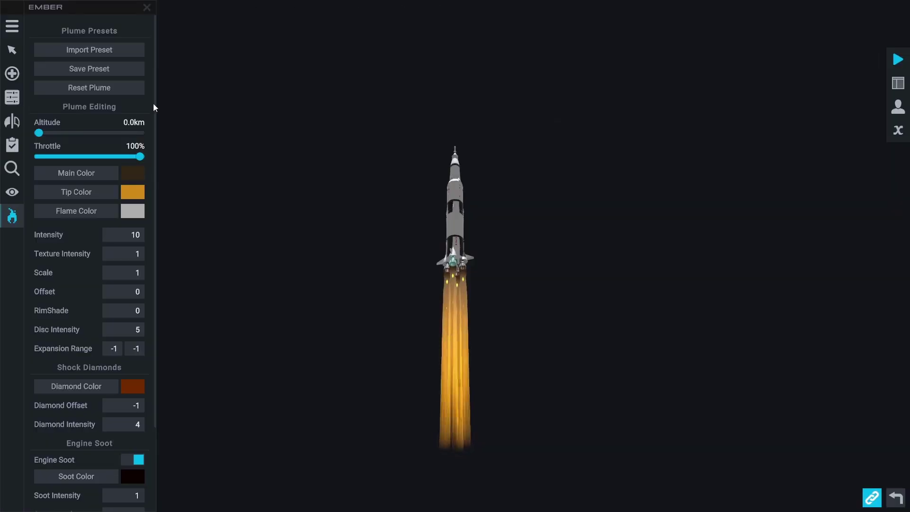
# Step: Reset the selected engine's plume to its default settings
pyautogui.click(103, 85)
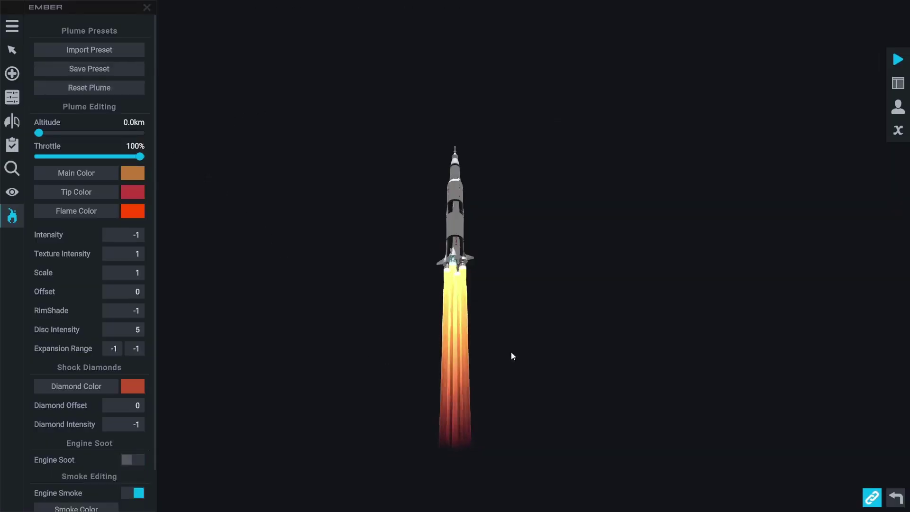